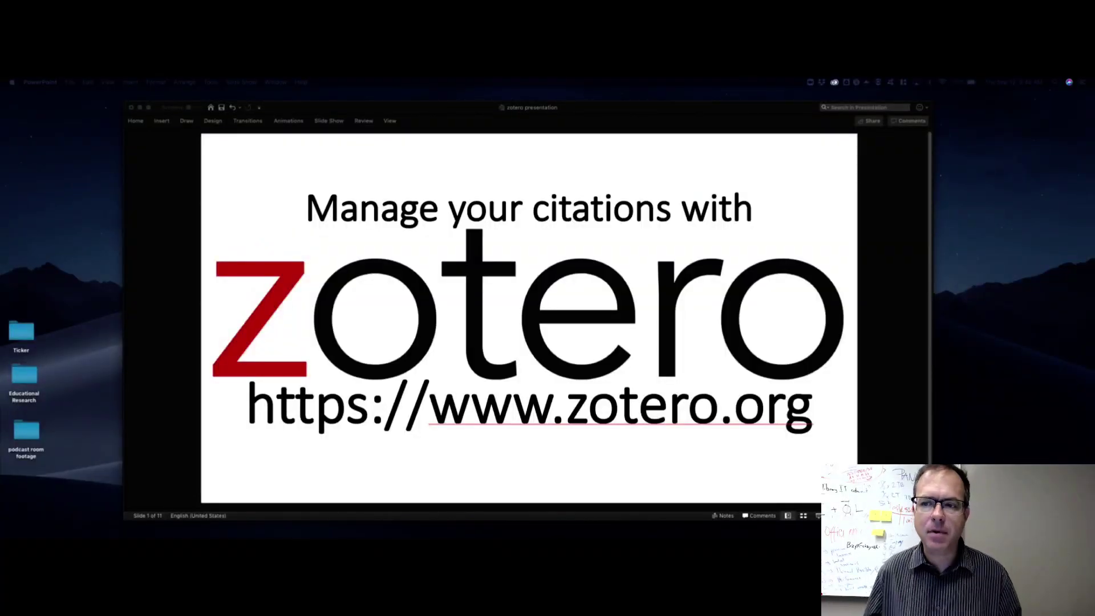
Advance the presentation past the objectives to the slide on creating a Zotero account.
click(350, 240)
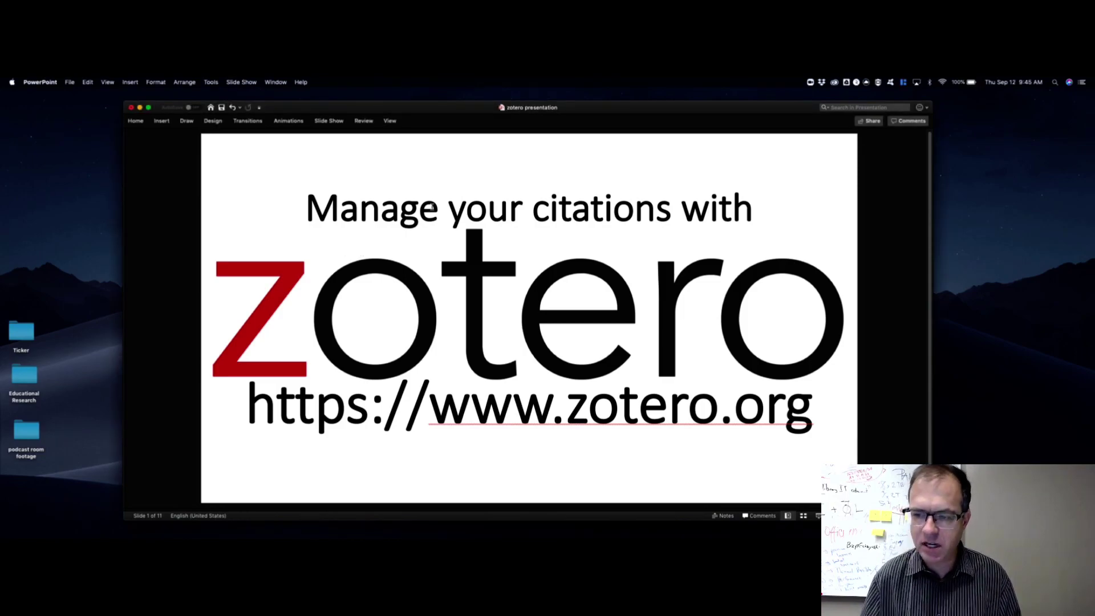
key(Down)
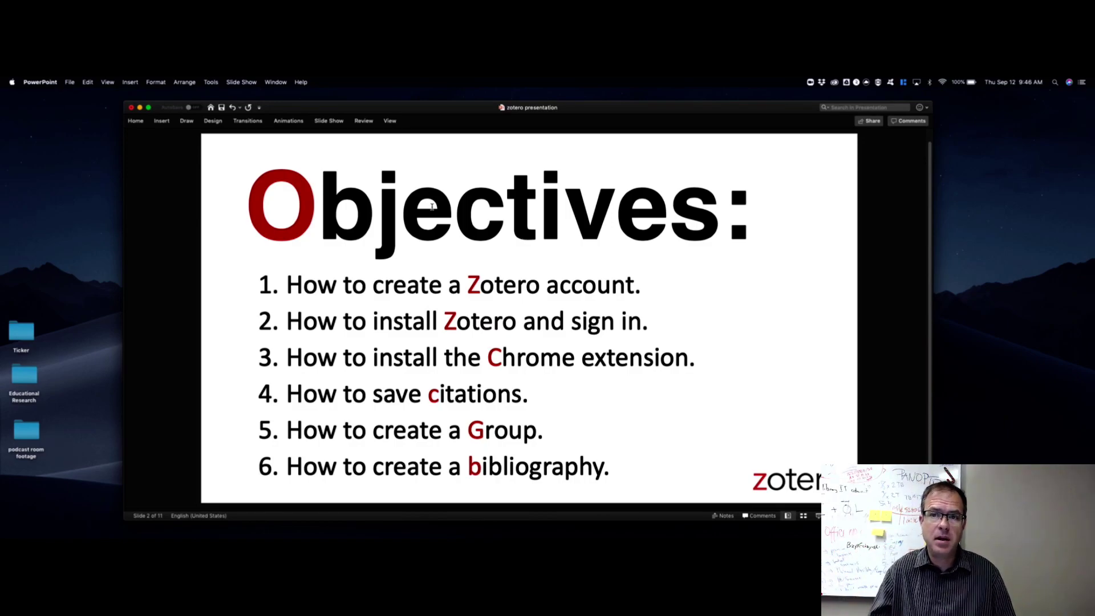
key(Page_Down)
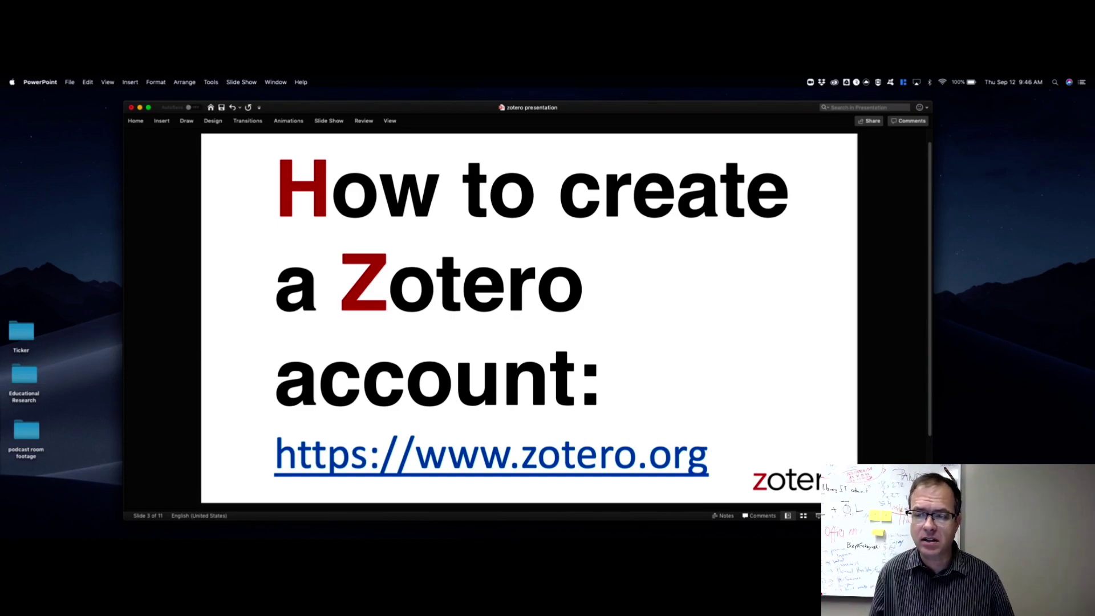
Switch to Chrome with the Zotero homepage, then reposition and enlarge its window over the presentation.
key(super+Tab)
drag(732, 121, 540, 109)
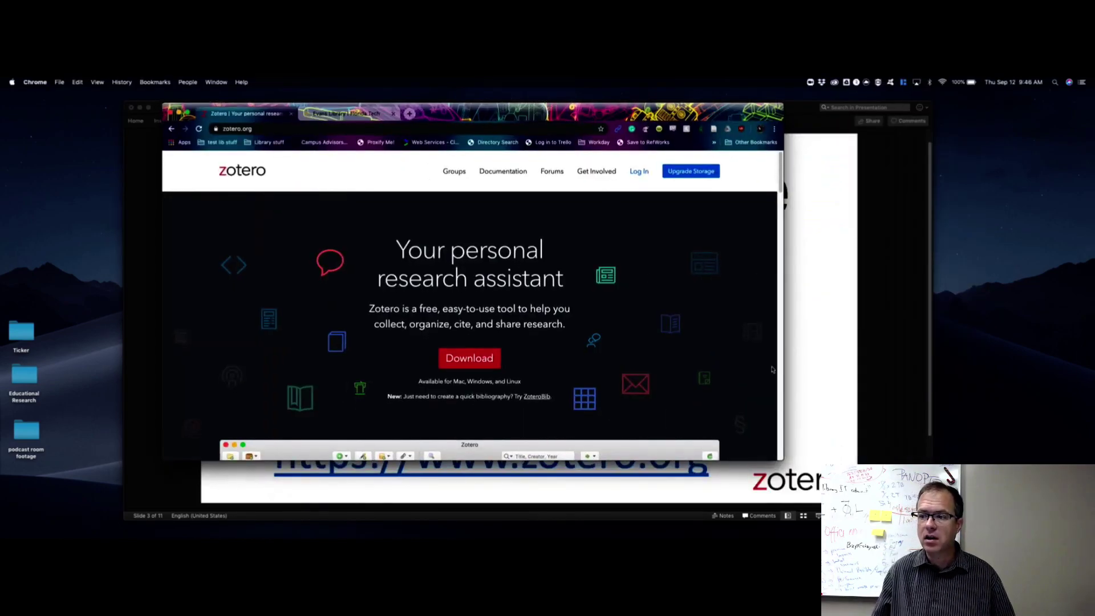
drag(782, 460, 906, 501)
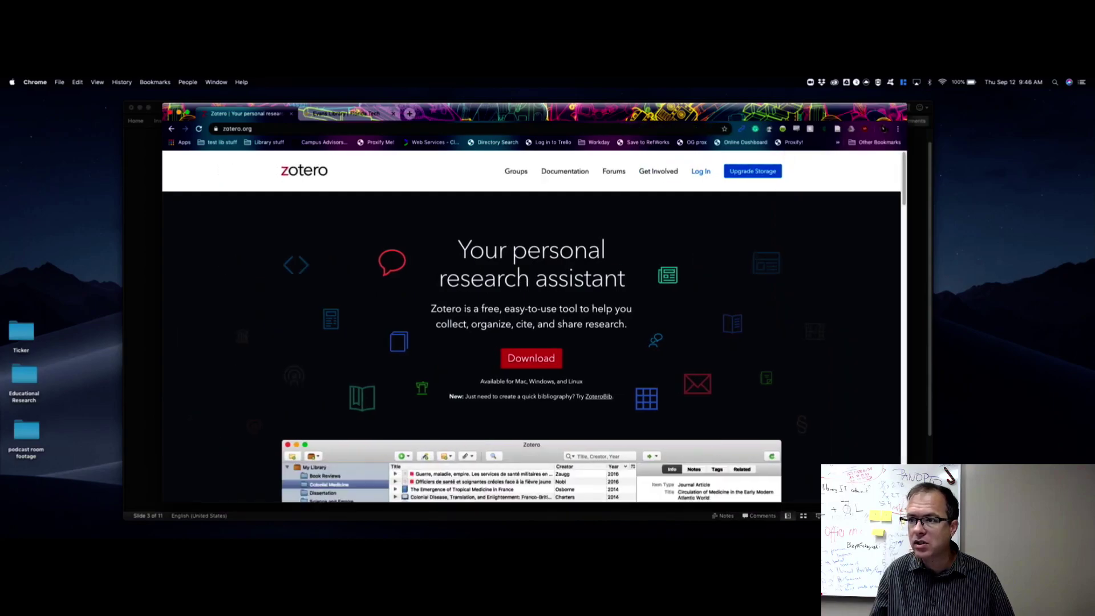
Open the free account registration form from Zotero's login page and review its fields.
click(703, 173)
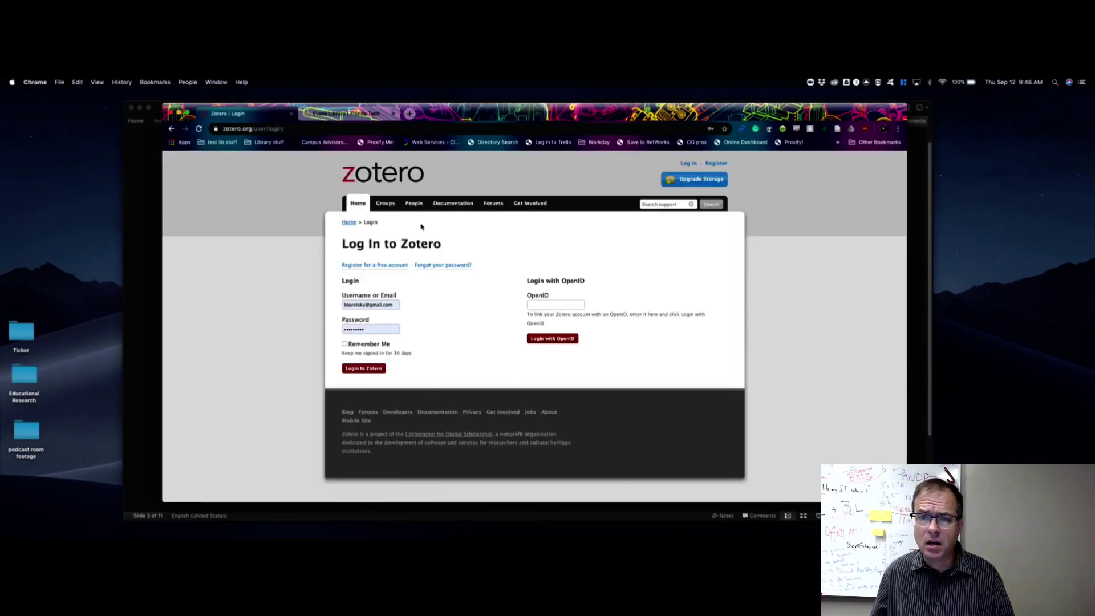
click(366, 266)
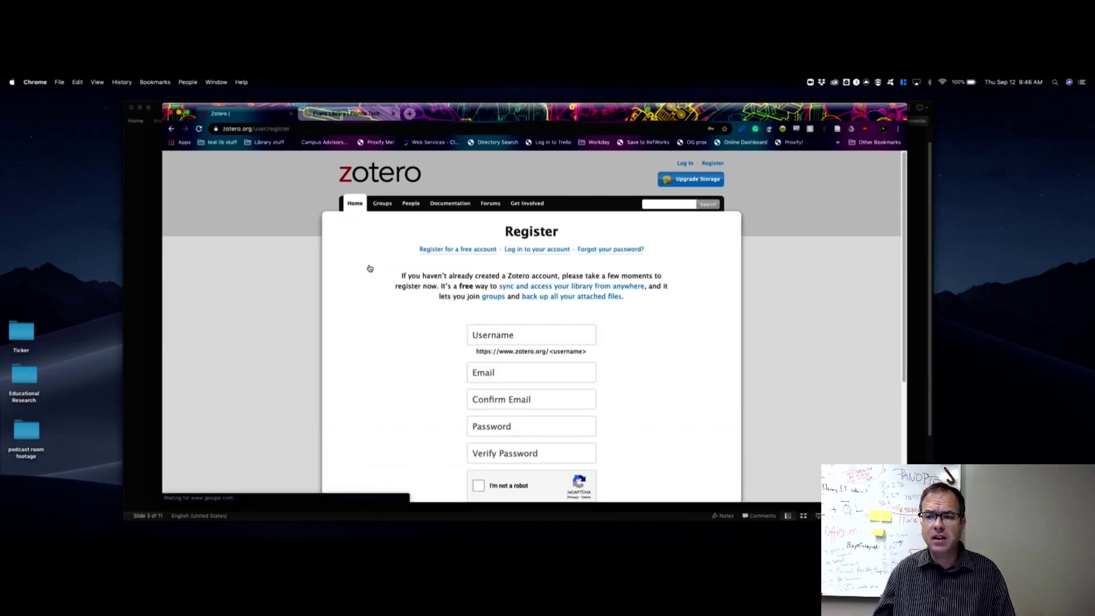
scroll(368, 274, down, 2)
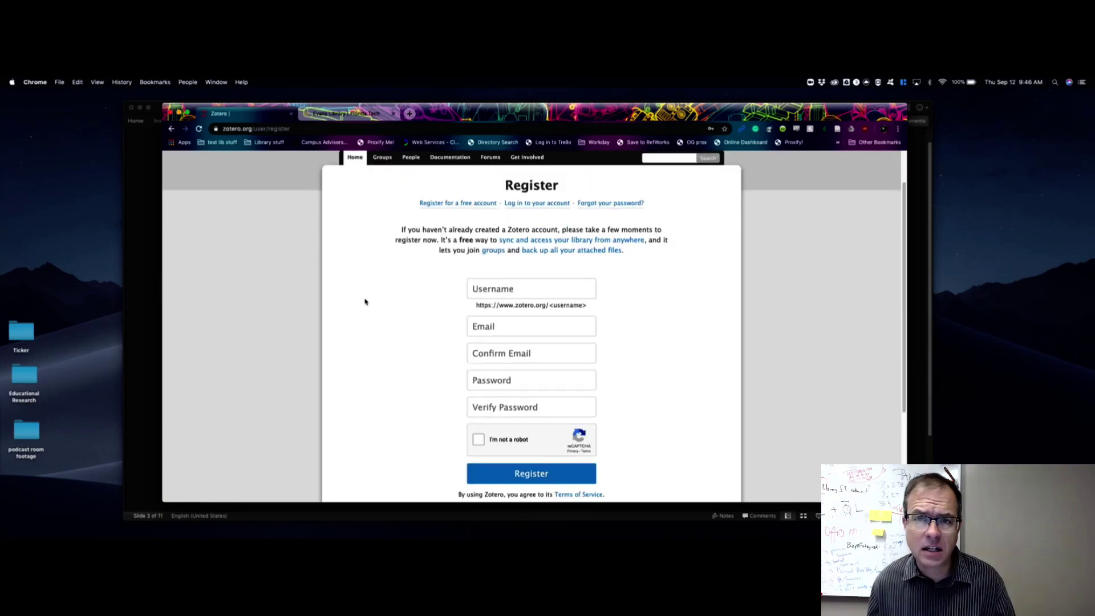
scroll(364, 301, down, 1)
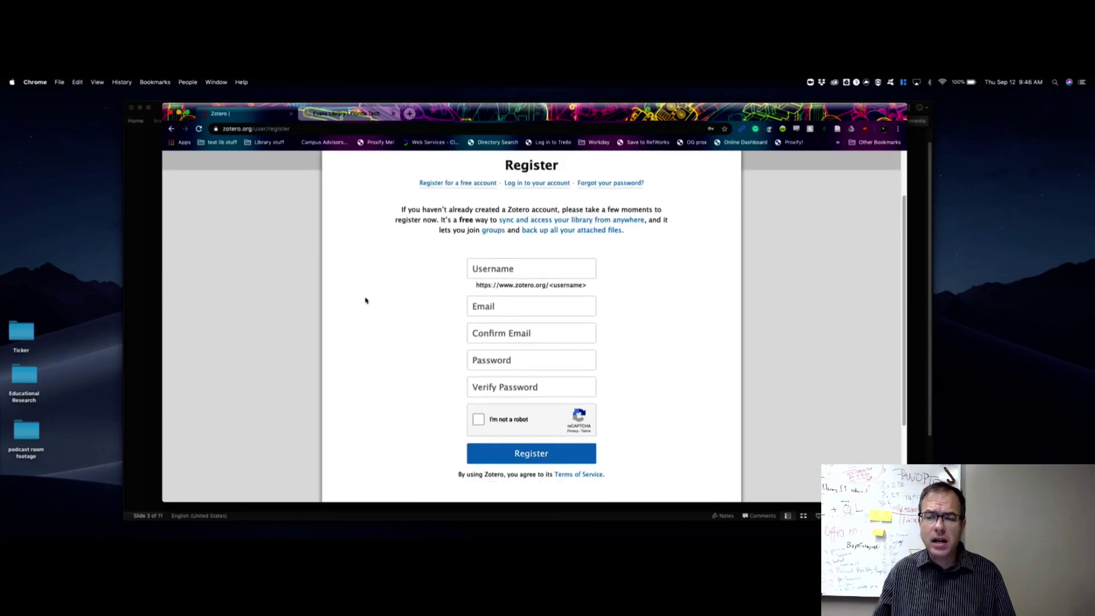
Log in to the Zotero website with the prefilled credentials and open its Downloads page.
key(super+bracketleft)
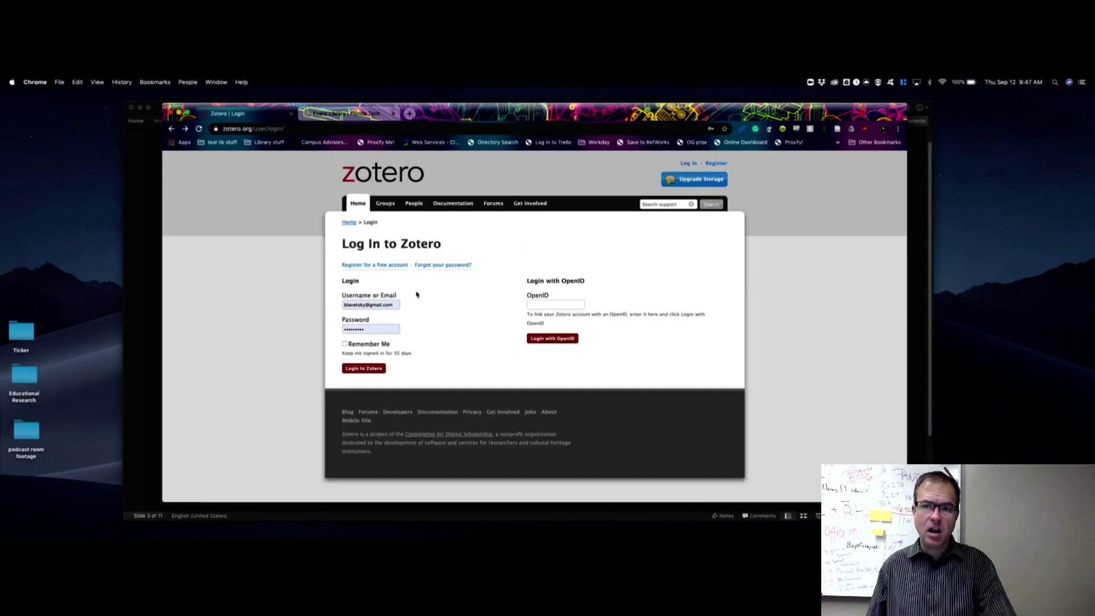
click(363, 369)
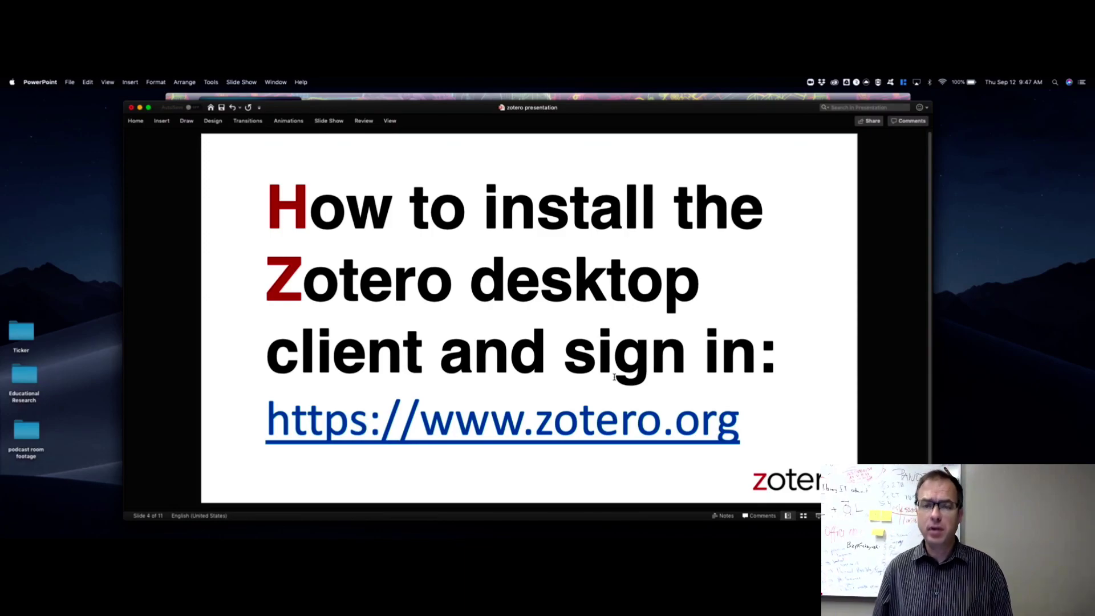
click(493, 97)
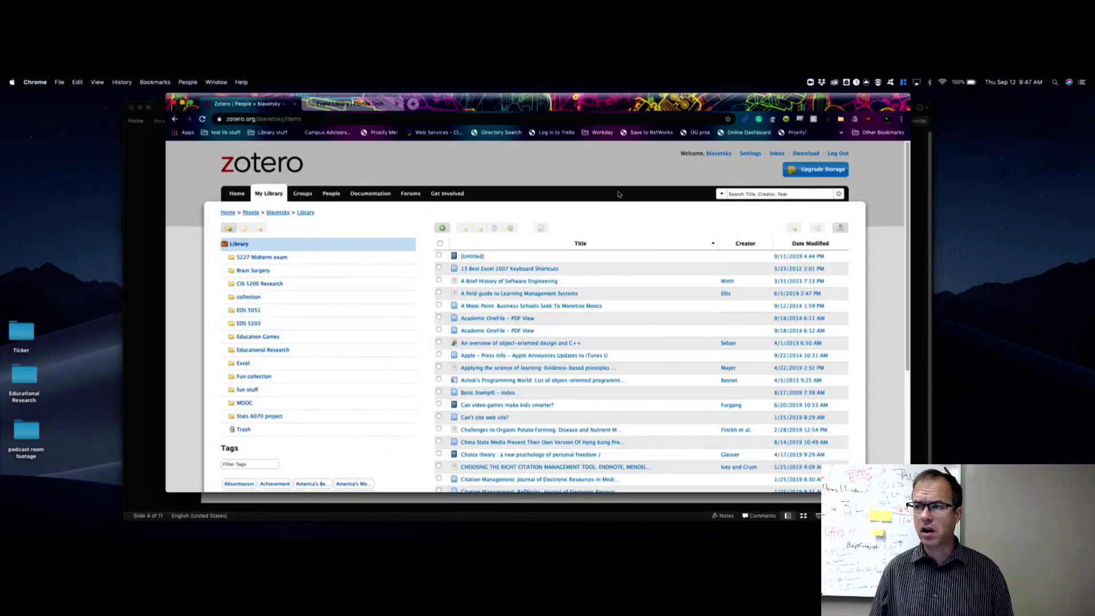
click(806, 154)
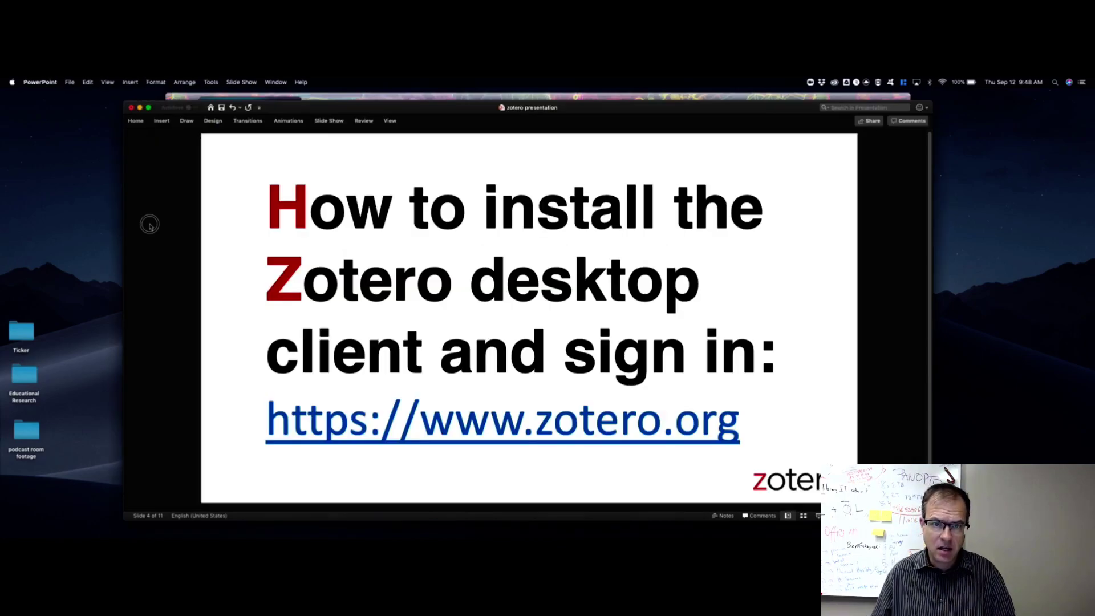
Switch to the Zotero desktop app, then move and enlarge its window to cover the presentation.
click(152, 238)
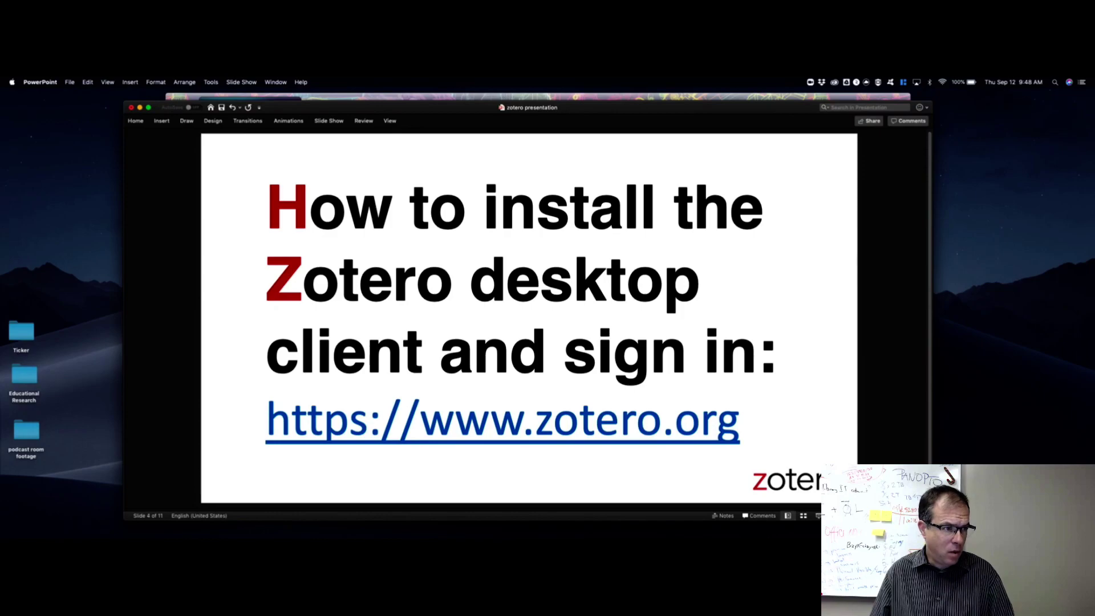
key(super+Return)
drag(464, 171, 471, 139)
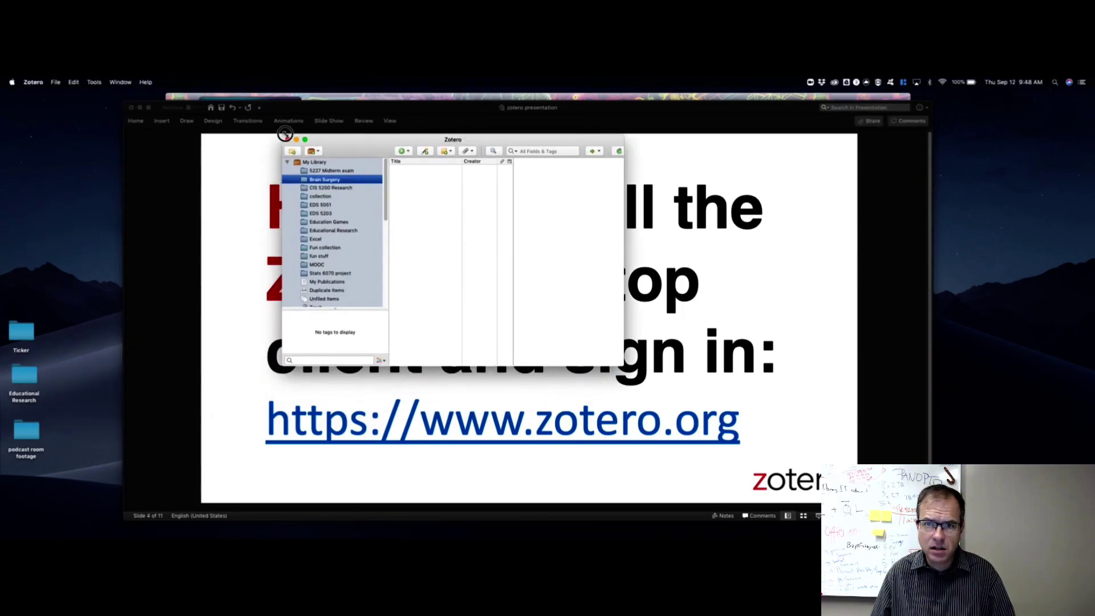
drag(281, 135, 142, 89)
drag(623, 366, 945, 521)
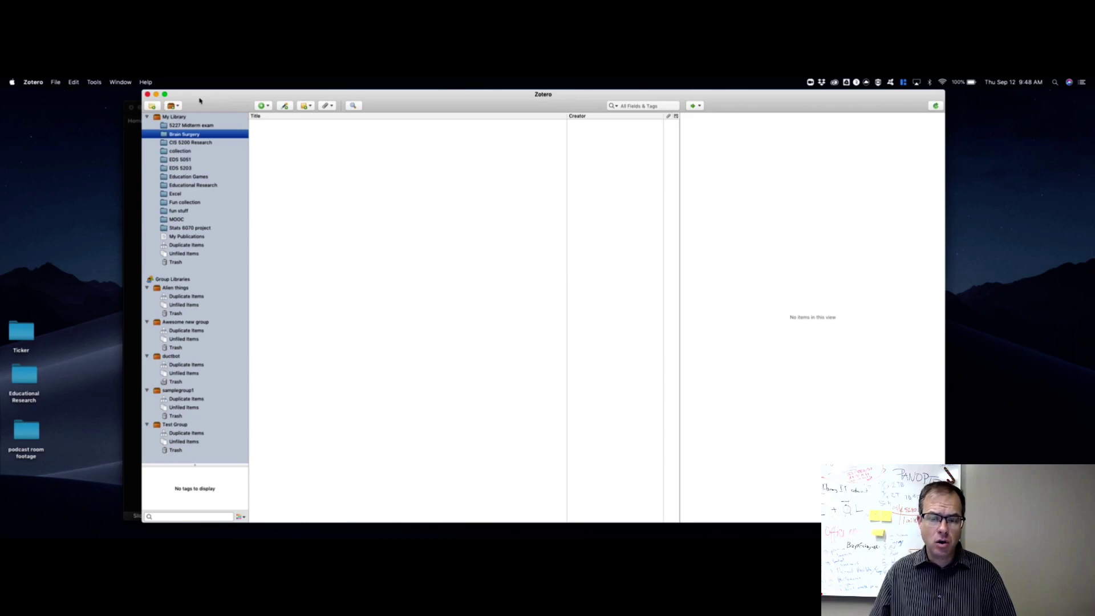
Review the linked account and the data and file syncing settings in Zotero's Sync preferences, then close them.
click(33, 82)
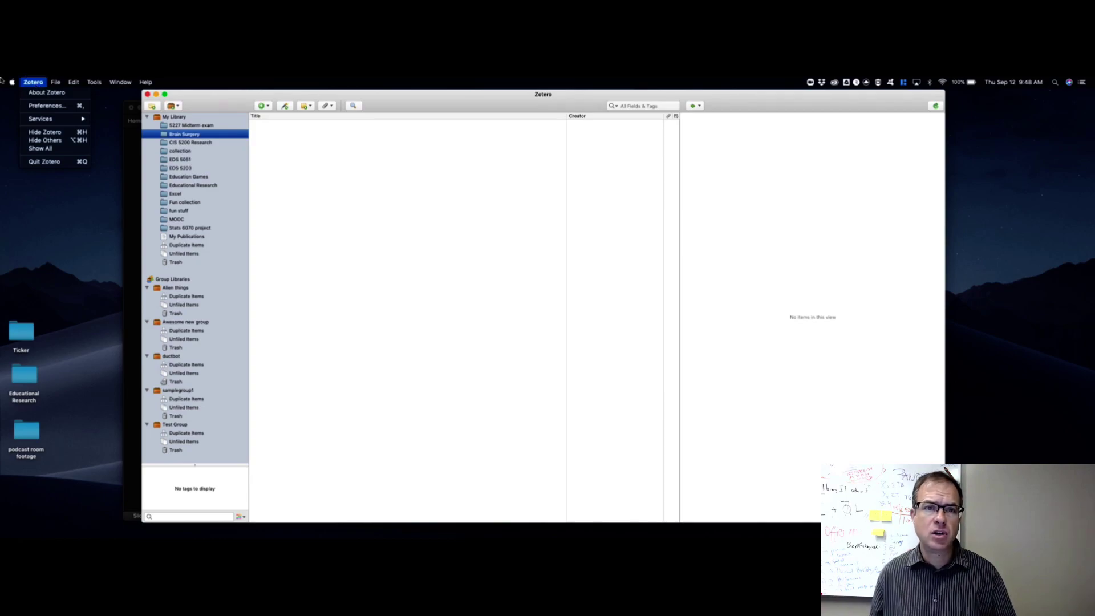
click(46, 107)
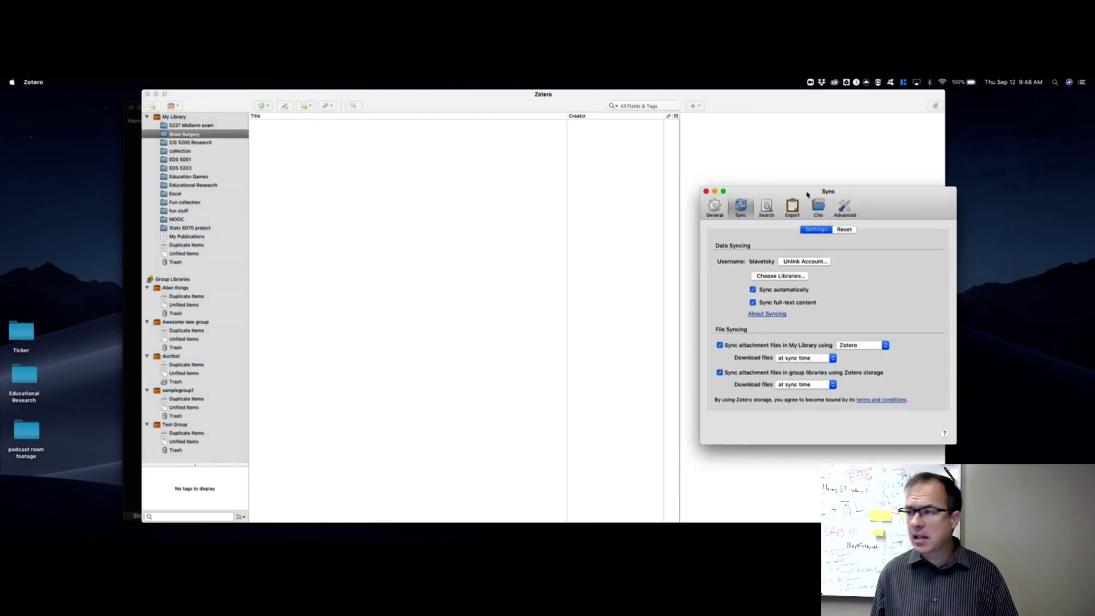
drag(854, 195, 472, 144)
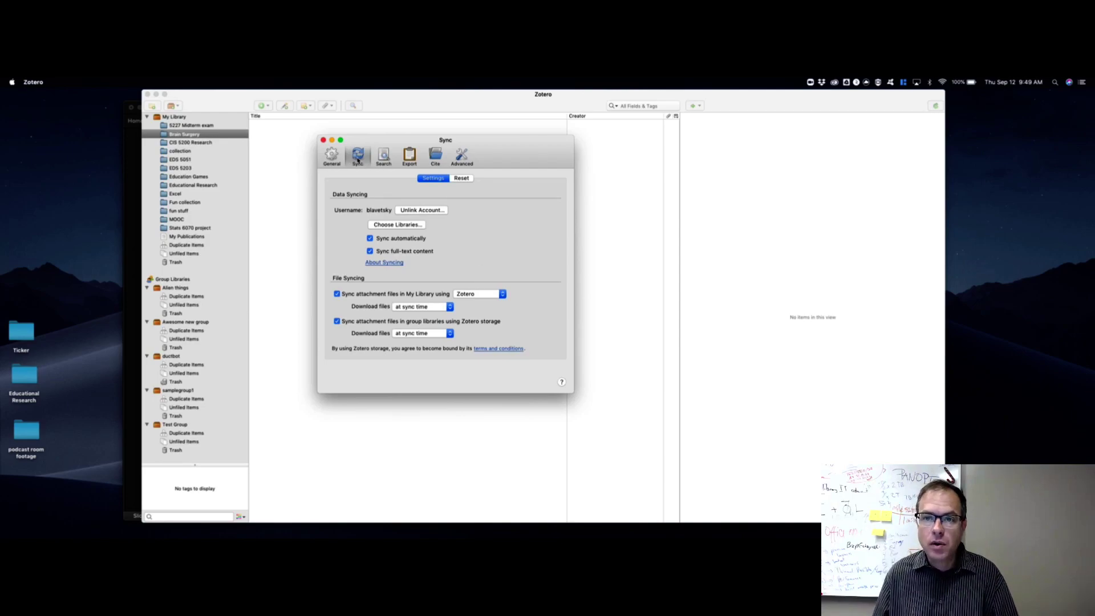
click(323, 140)
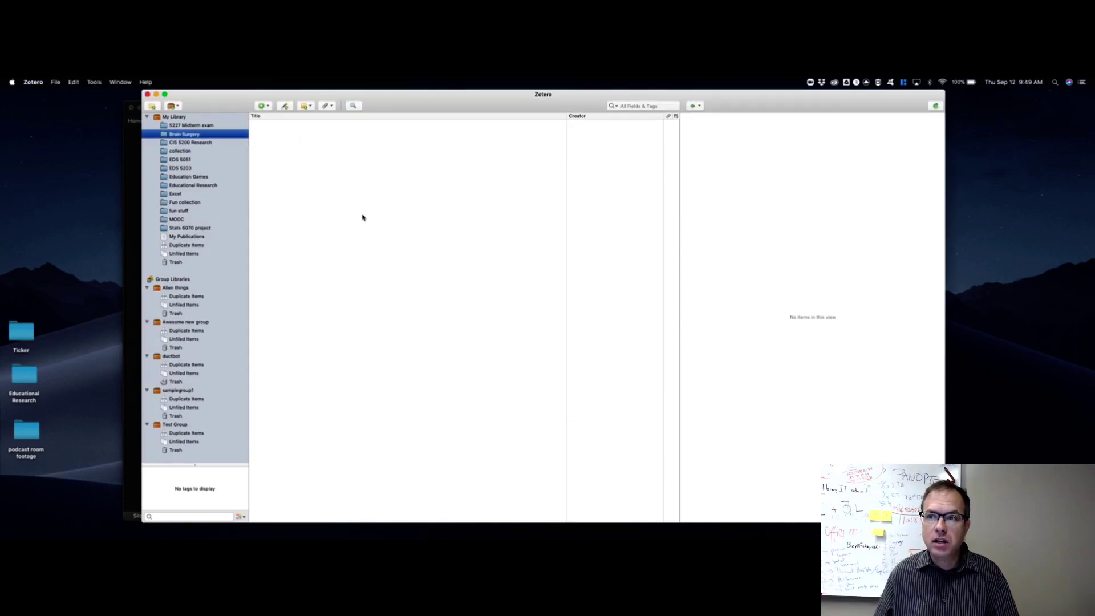
Sync the Zotero library with zotero.org and show the items in the 5227 Midterm exam collection.
drag(918, 97, 852, 96)
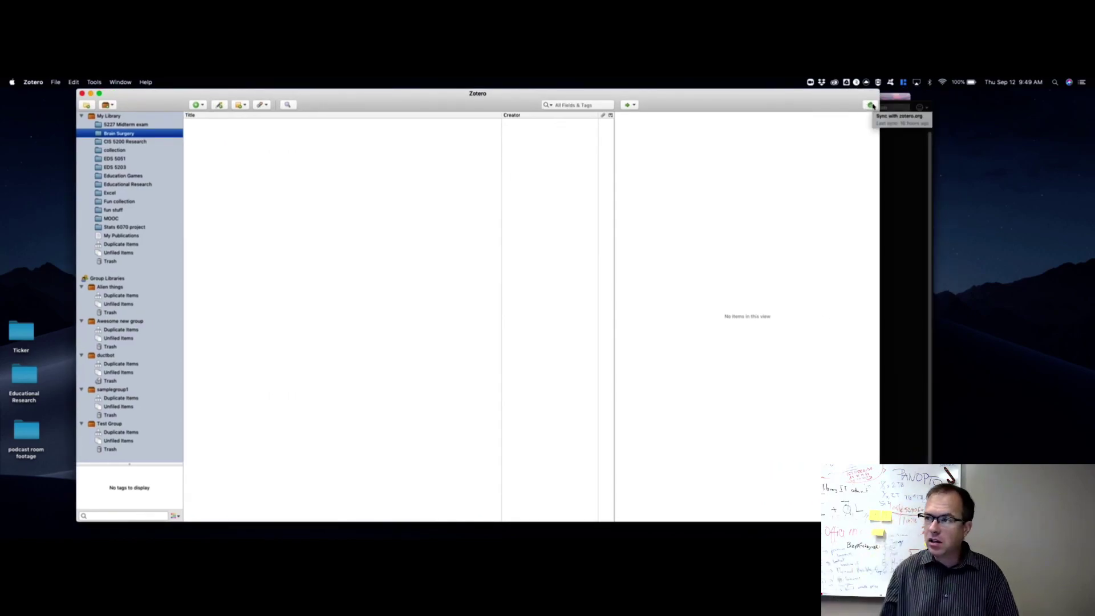
click(871, 105)
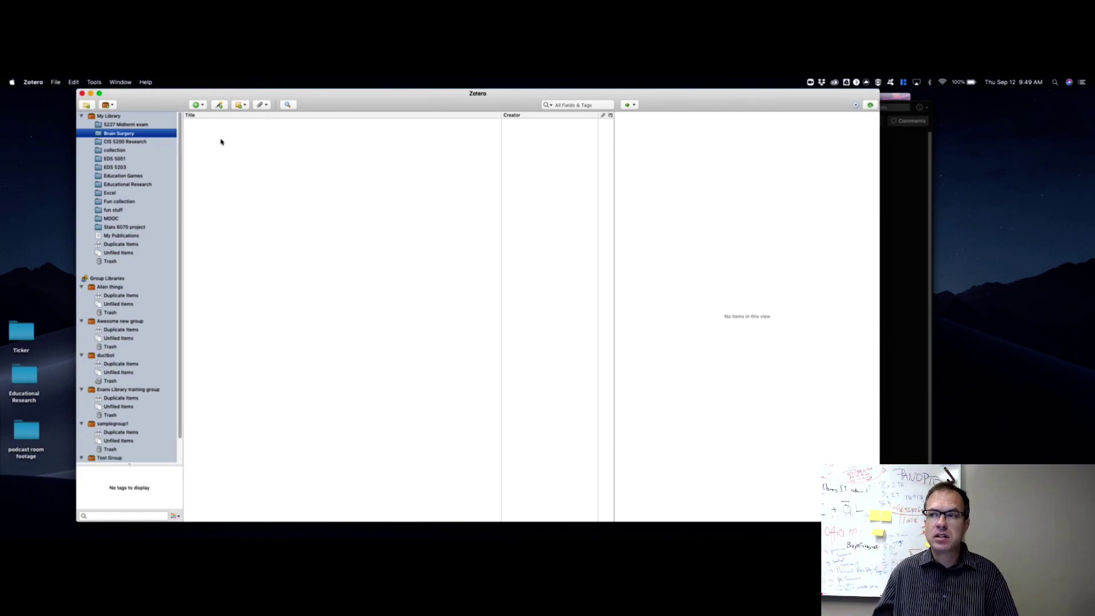
click(140, 125)
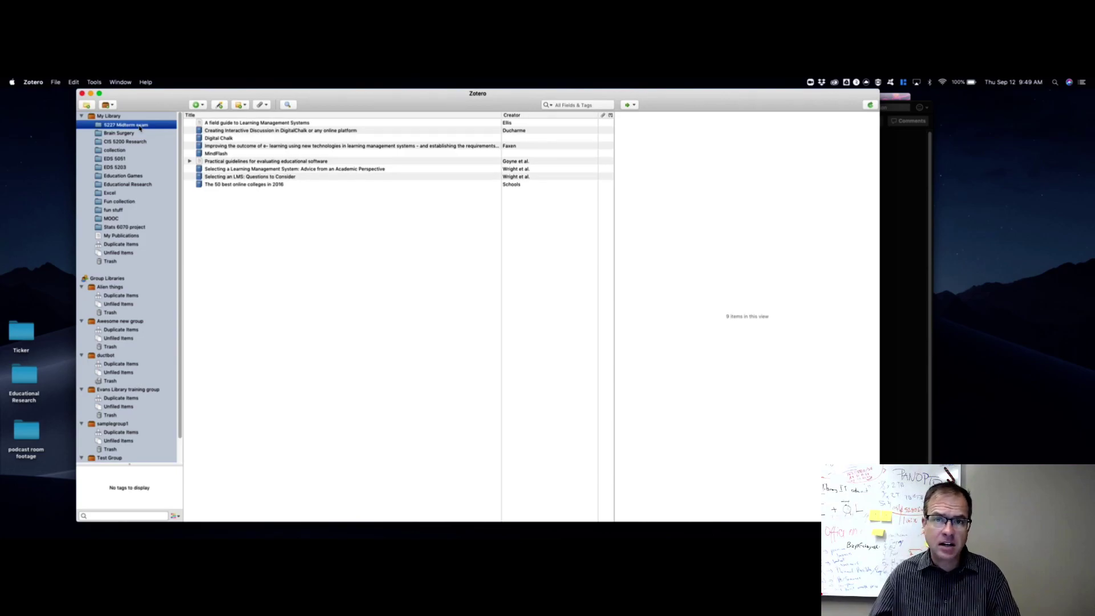
Switch to PowerPoint, advance to the slide on installing the Zotero Connector, and shift the window aside.
click(892, 170)
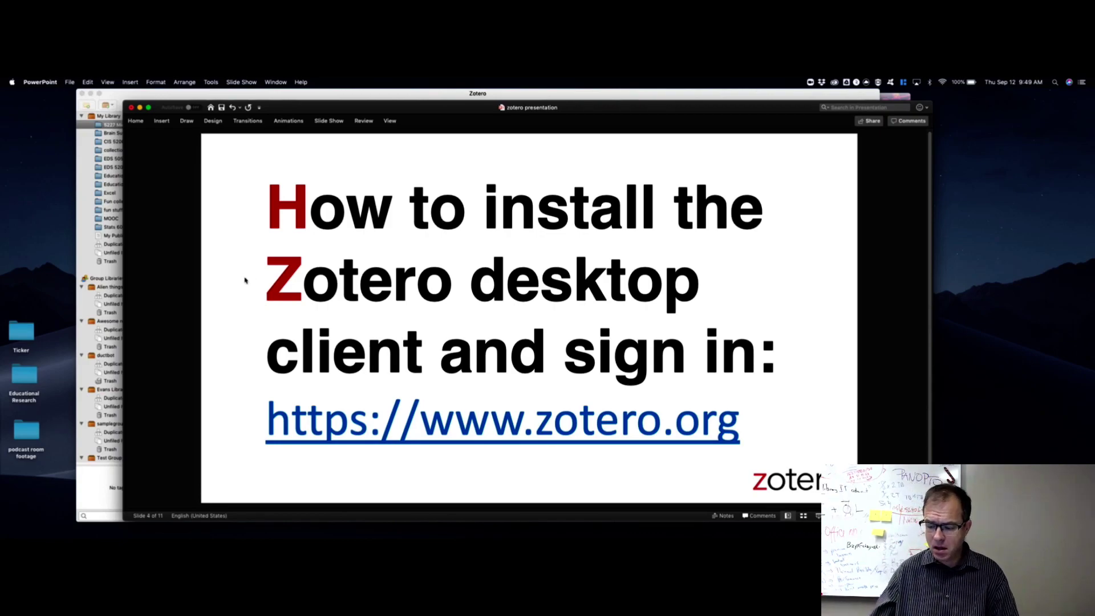
key(Page_Down)
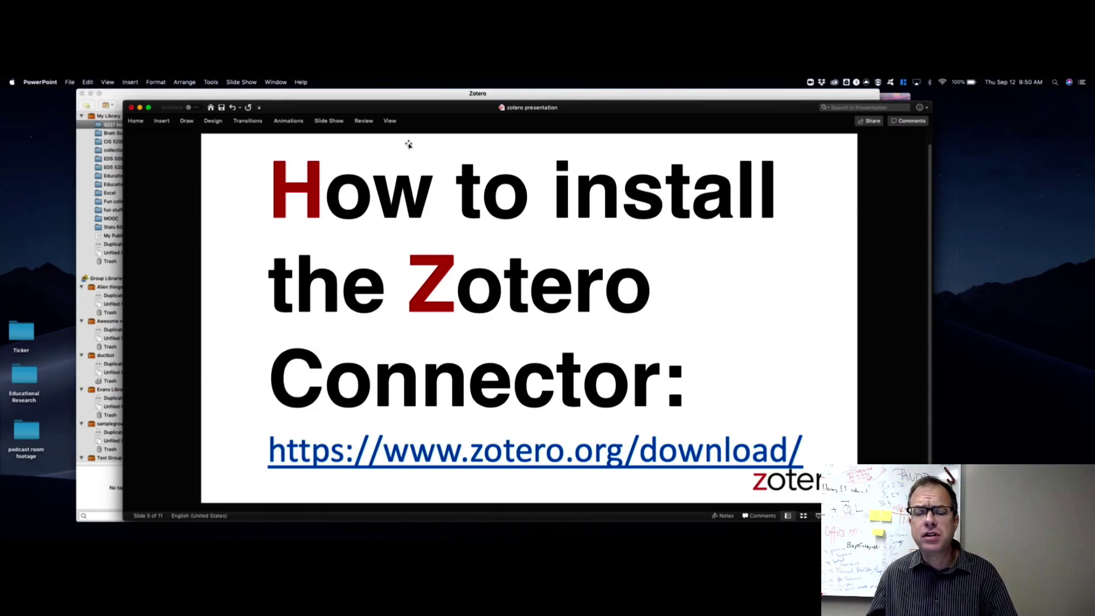
drag(430, 110, 394, 145)
Switch to Chrome with the Zotero Downloads page, then reposition and enlarge its window.
click(901, 101)
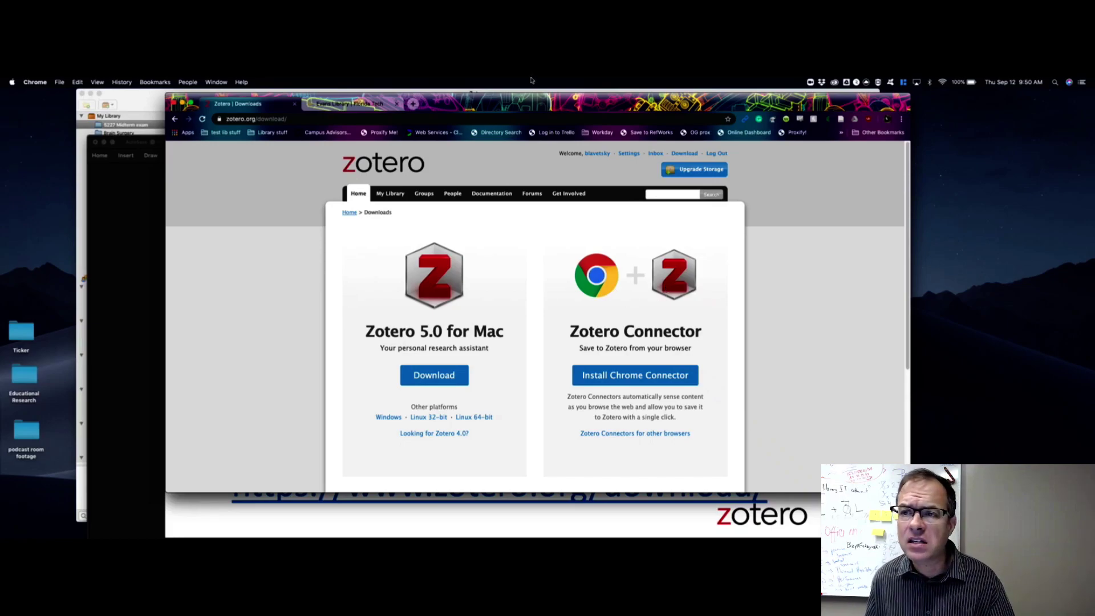
drag(527, 104, 435, 99)
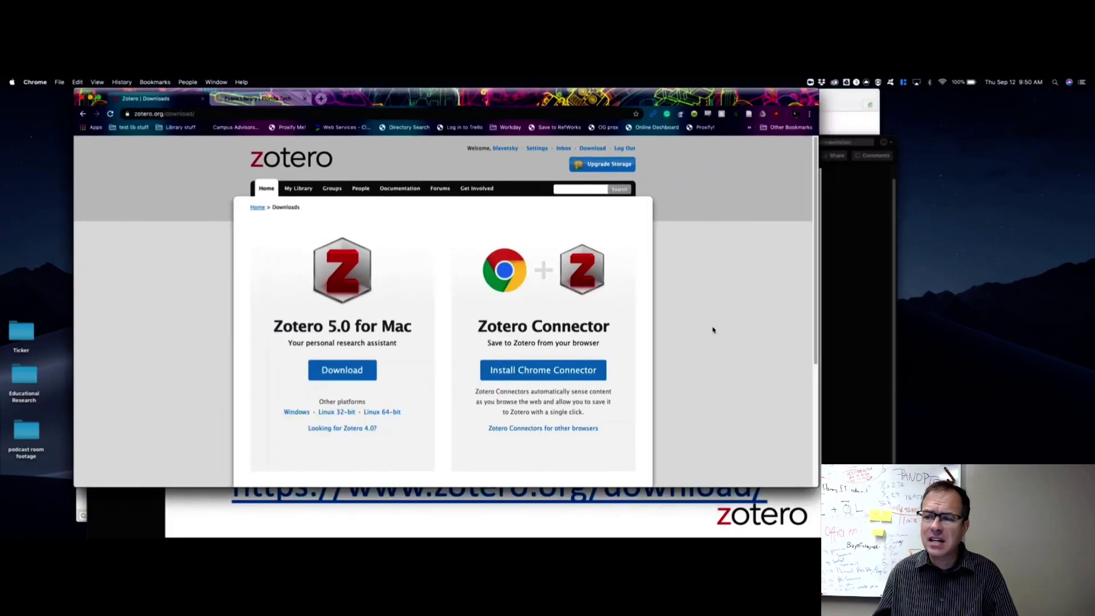
drag(817, 485, 899, 534)
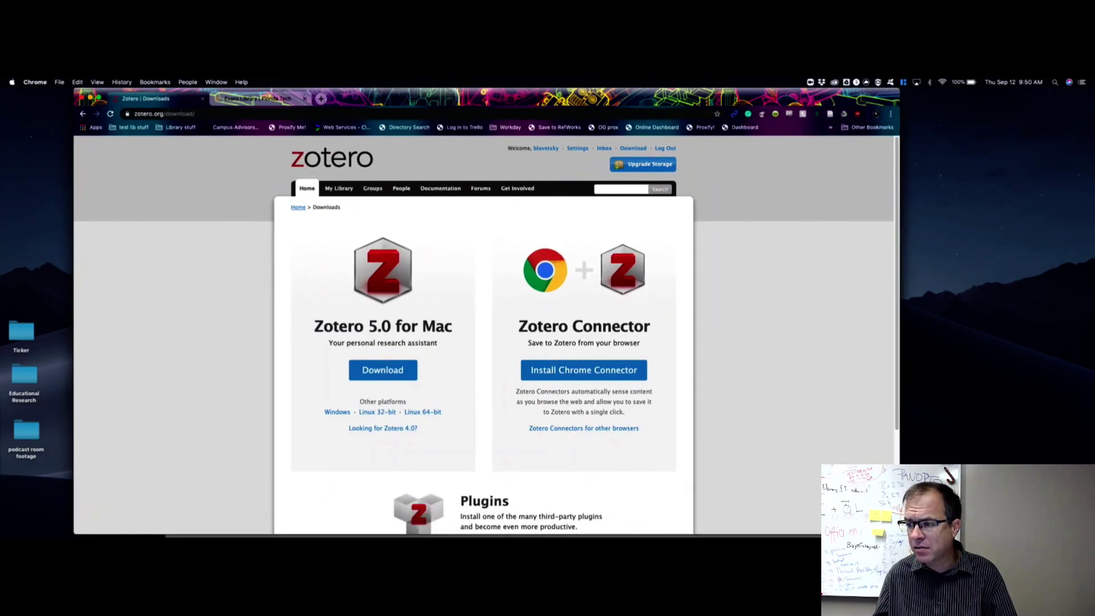
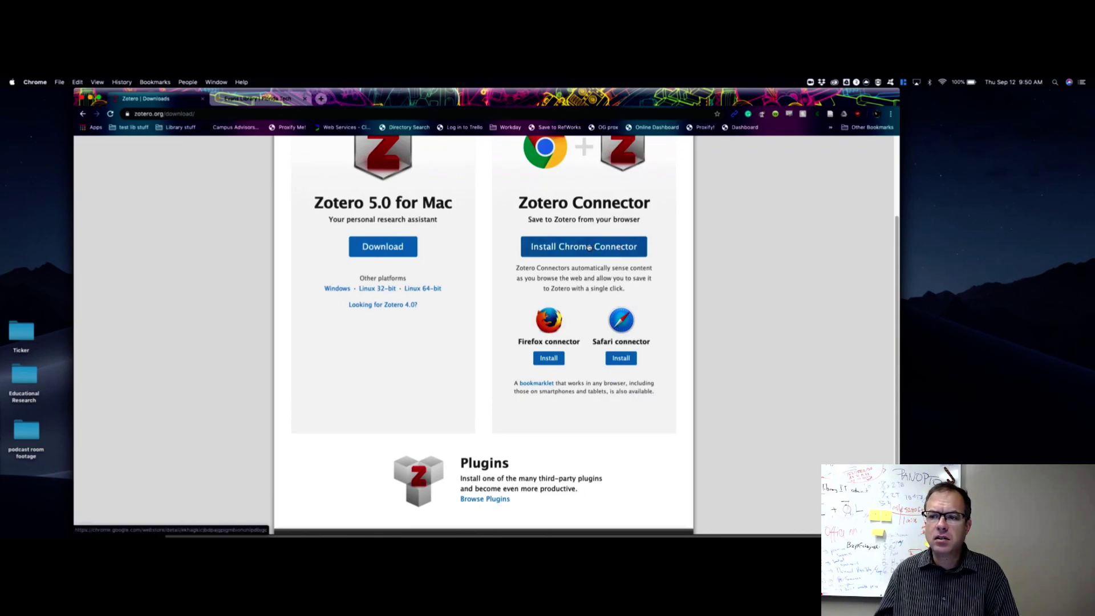
Check the Zotero Connector's Chrome Web Store page, then download the Firefox connector from Zotero's Downloads page.
click(589, 247)
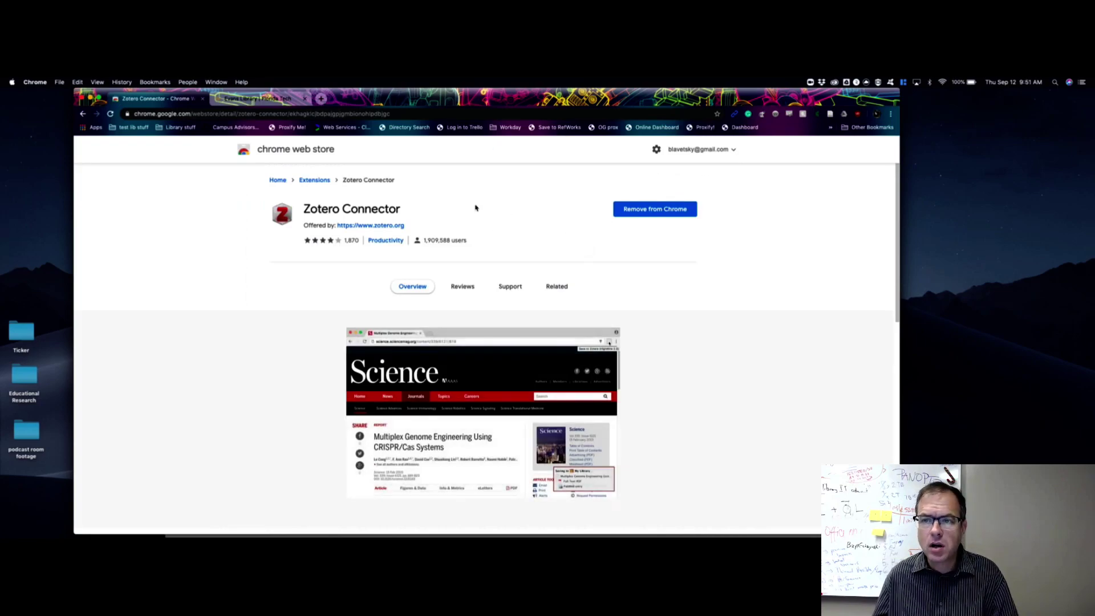
click(84, 114)
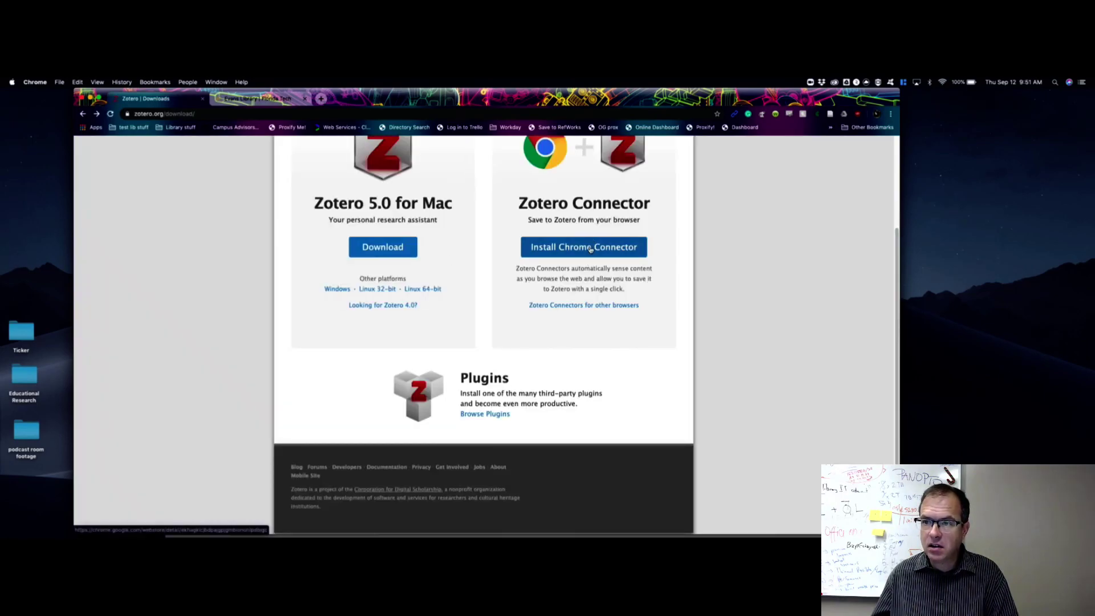
click(588, 306)
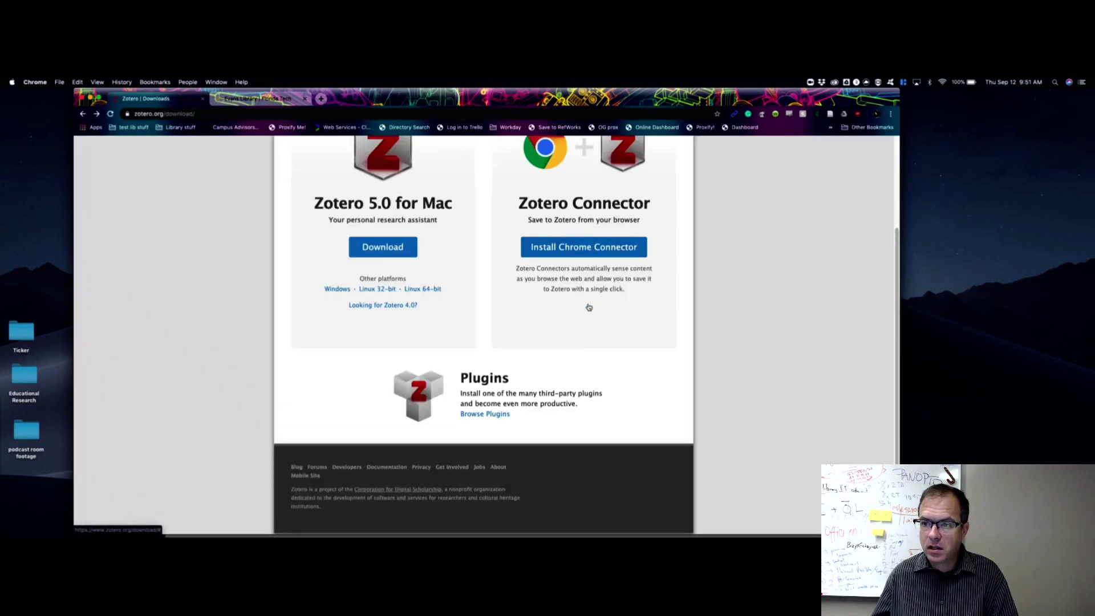
click(549, 358)
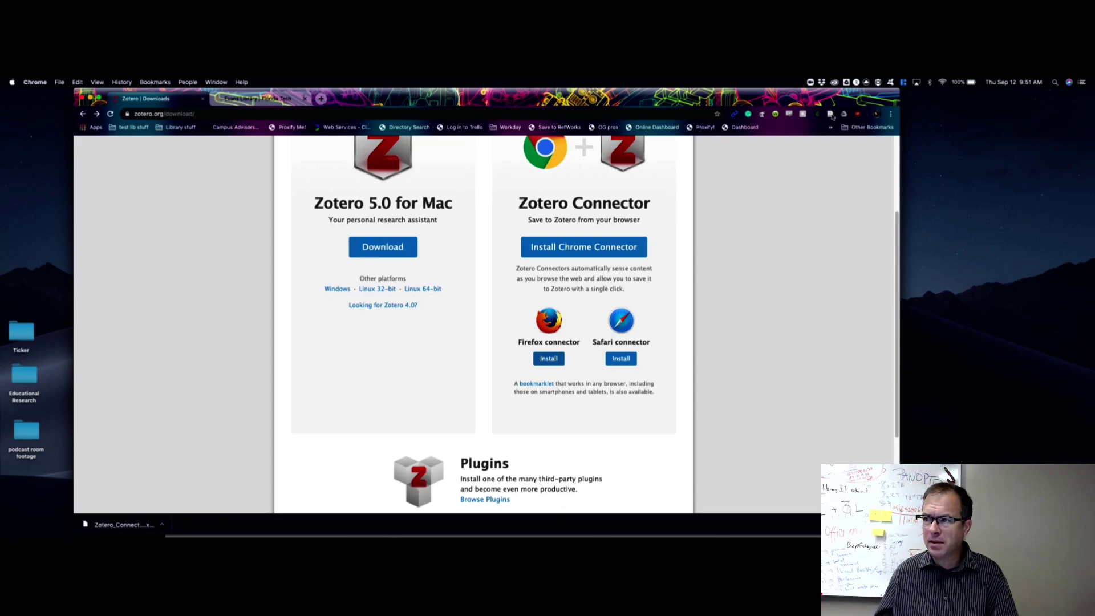
Save the Zotero Downloads page to the 5227 Midterm exam collection with the Zotero Connector, and bring the PowerPoint presentation forward.
click(832, 117)
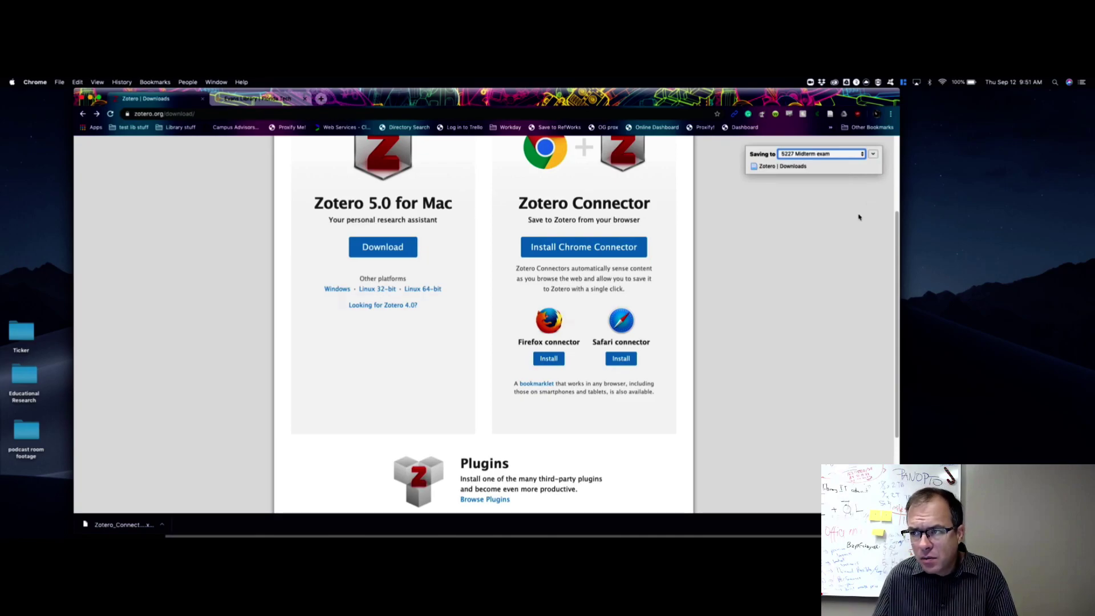
click(831, 117)
click(861, 154)
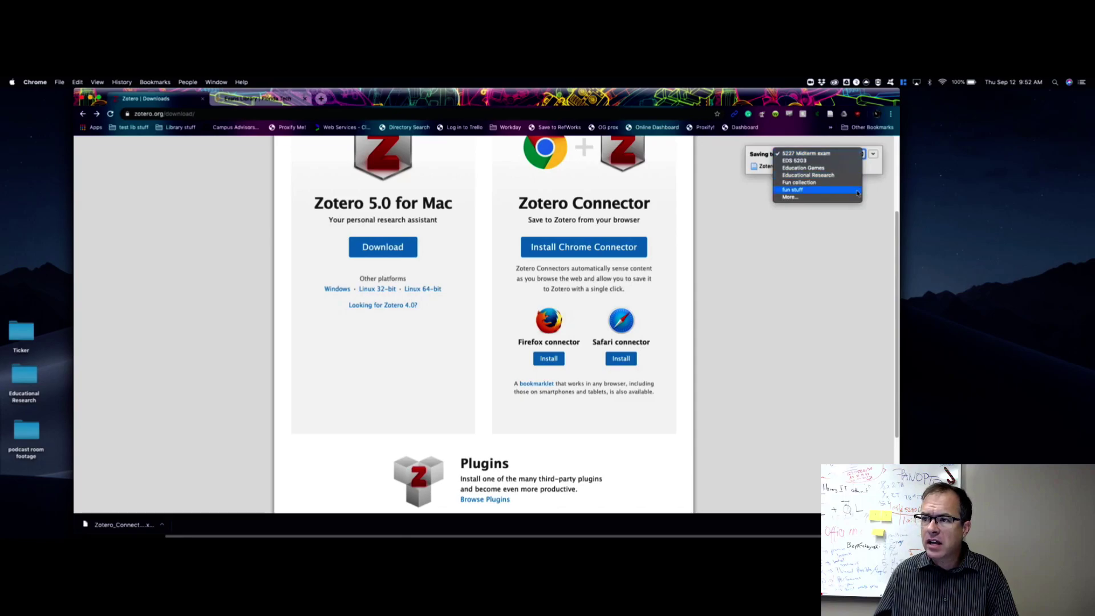
click(830, 235)
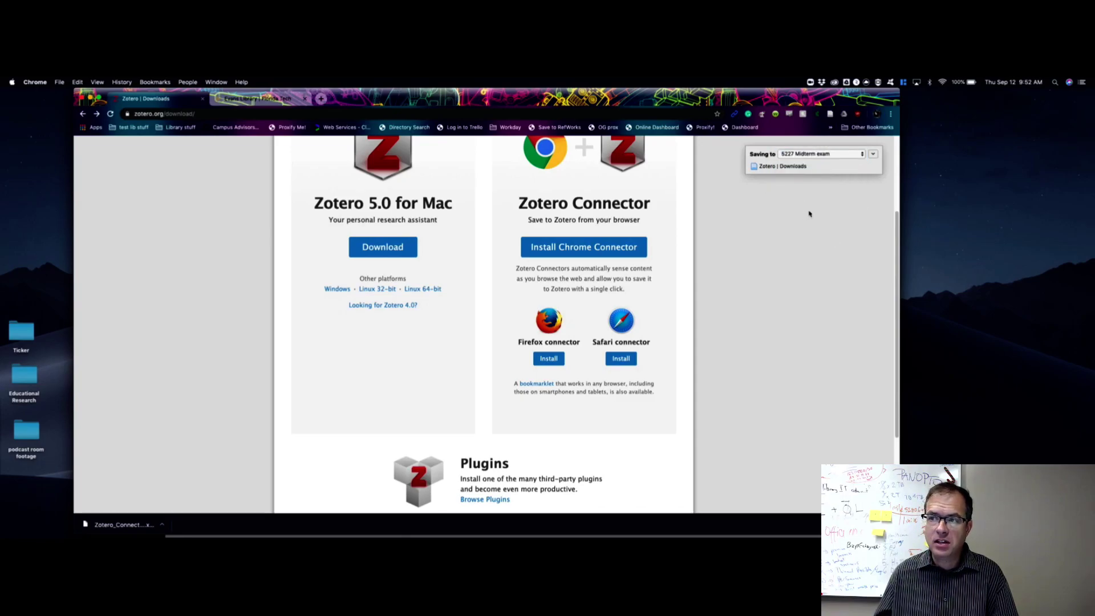
drag(590, 93, 637, 103)
click(102, 213)
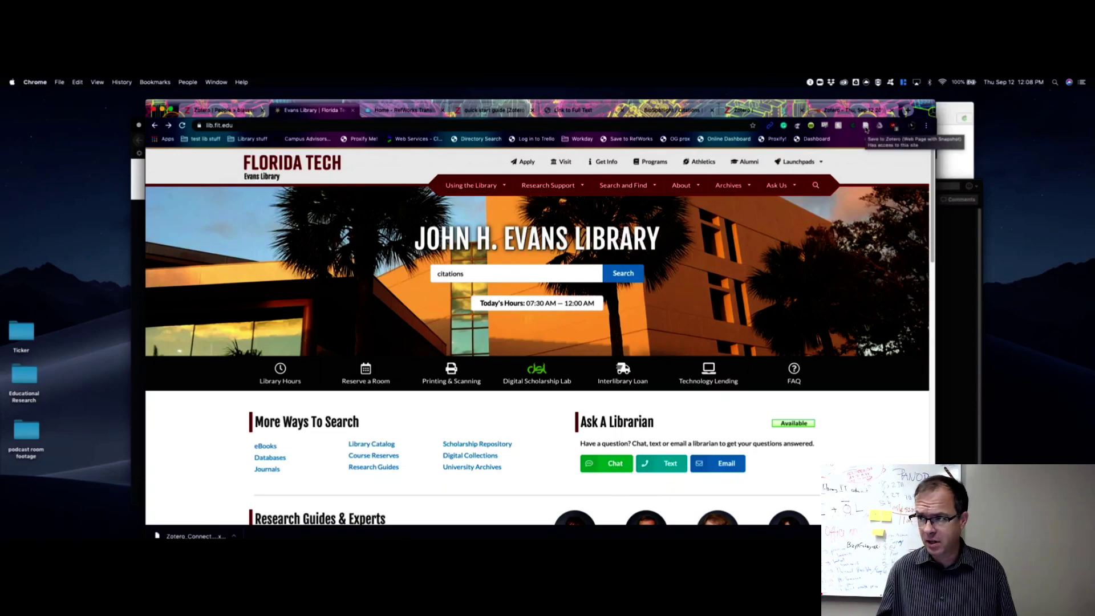
Open the Zotero Connector's options from the Evans Library home page.
right_click(865, 127)
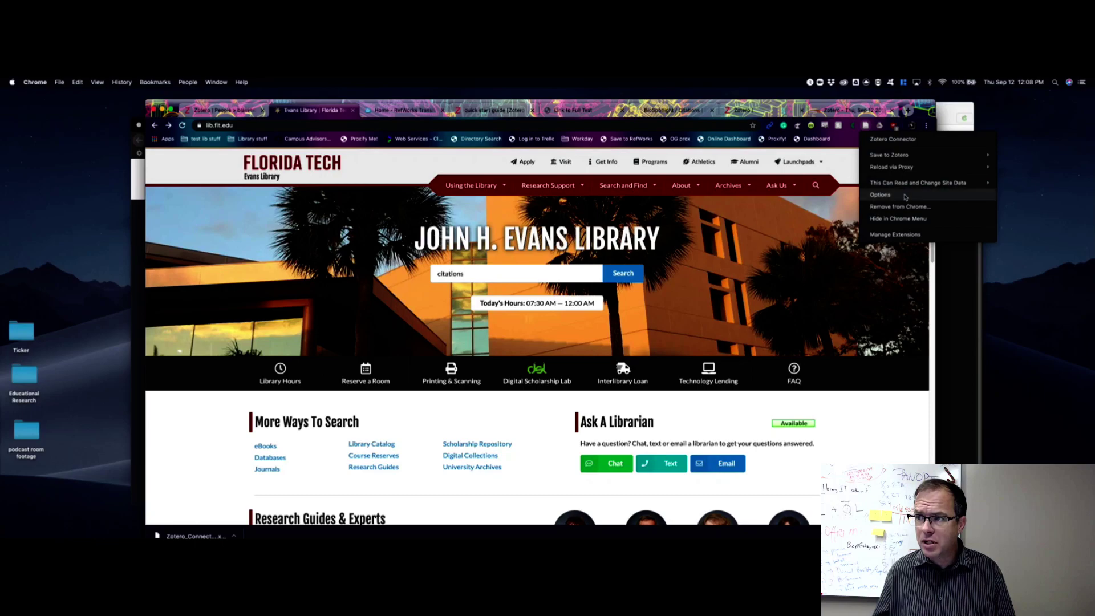
click(880, 195)
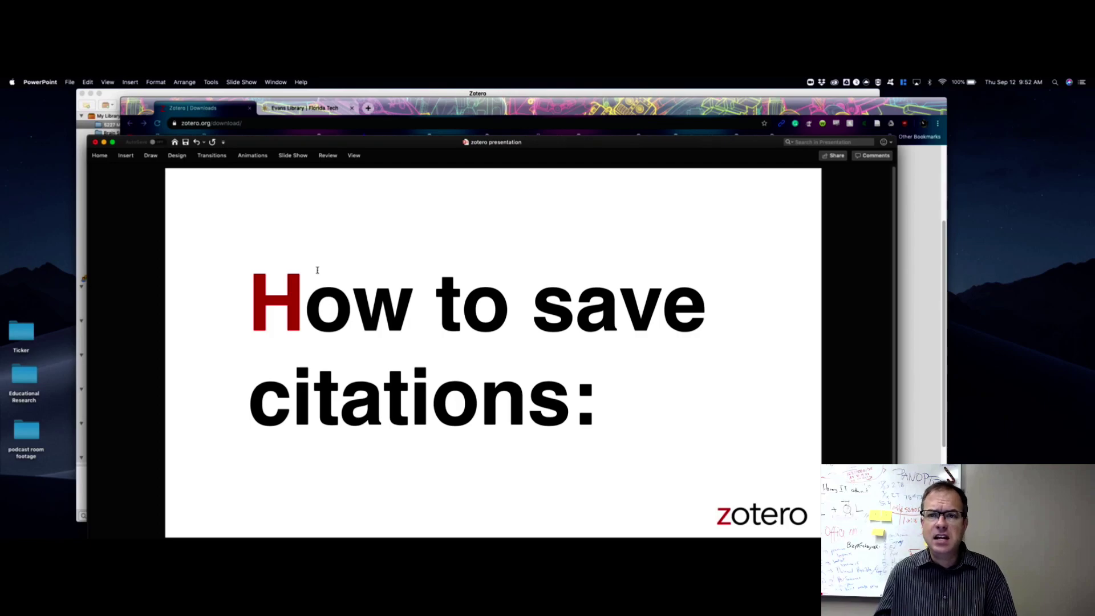
Switch to Chrome and search the Evans Library website for "citations".
click(402, 112)
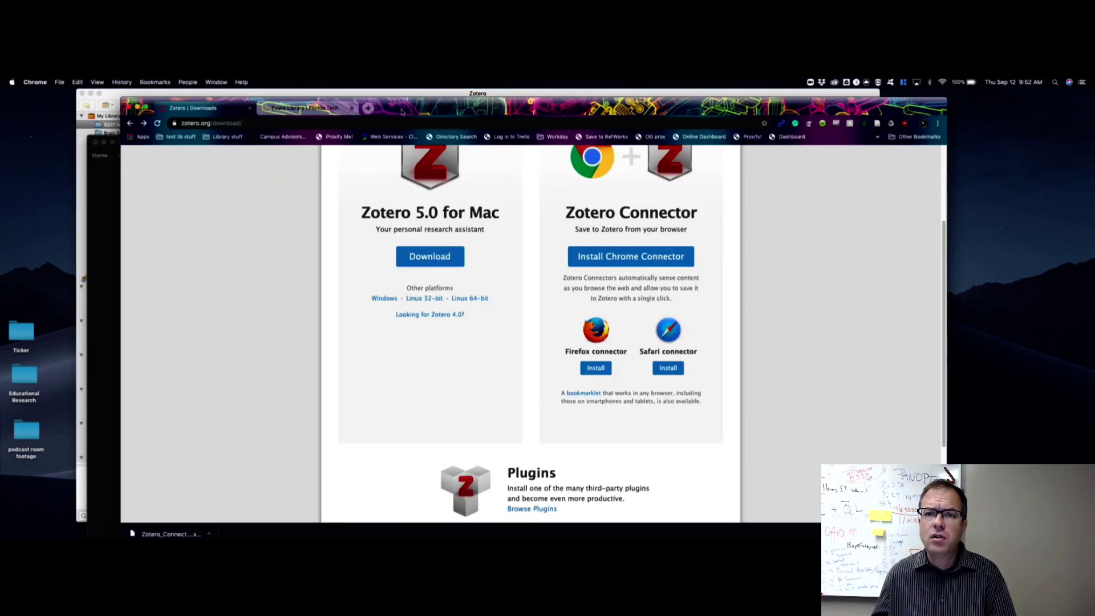
click(336, 109)
click(484, 268)
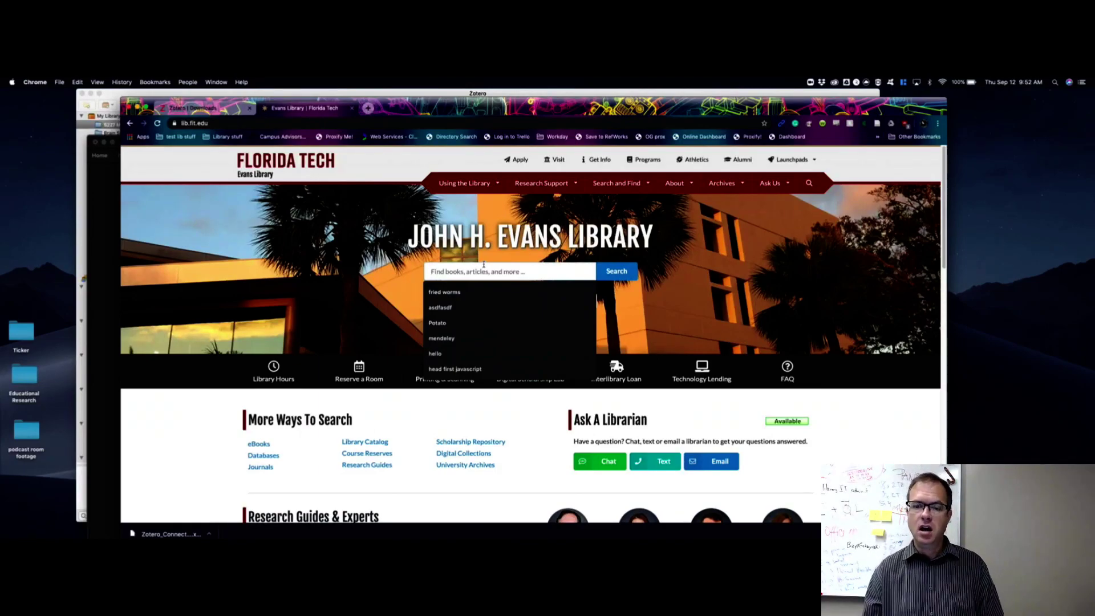
text(citation )
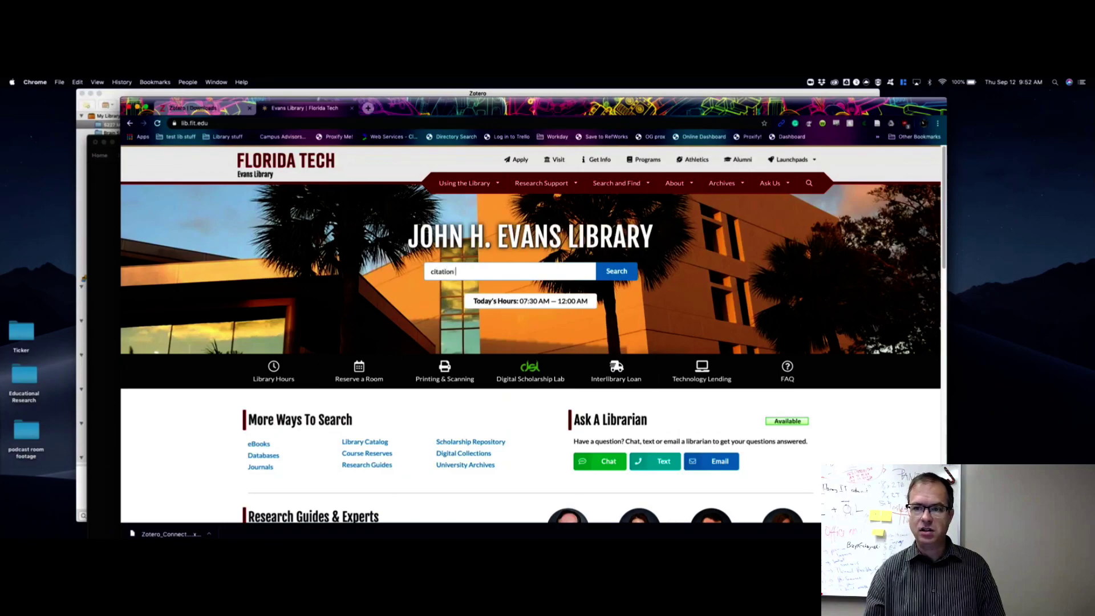
text(s)
key(Return)
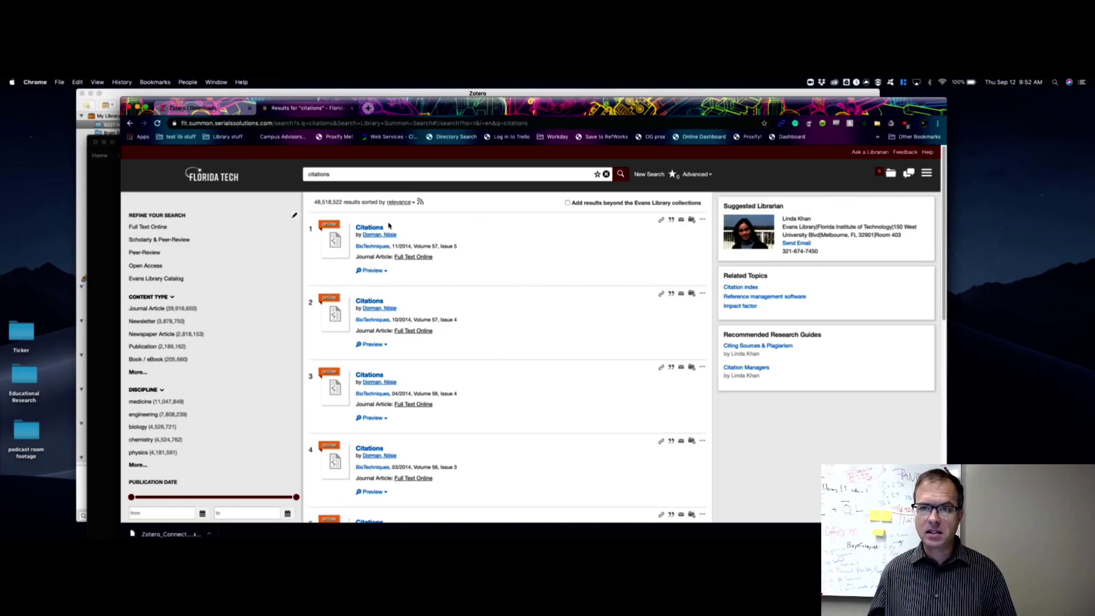
Open the first result's full text online and save the BioSpotlight / Citations article to the fun stuff collection with the Zotero Connector.
click(369, 228)
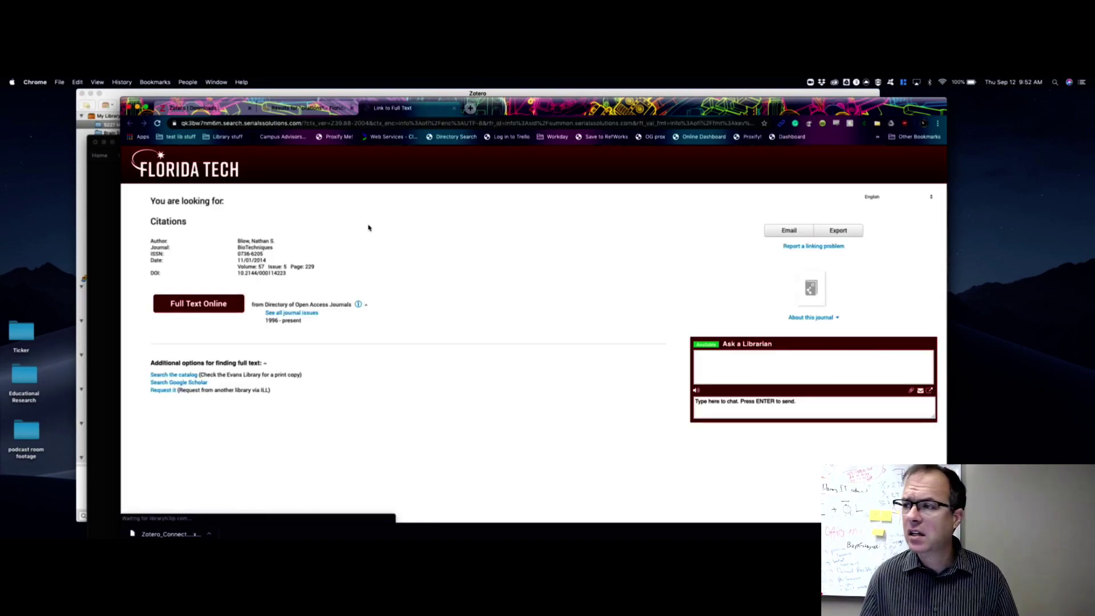
click(213, 305)
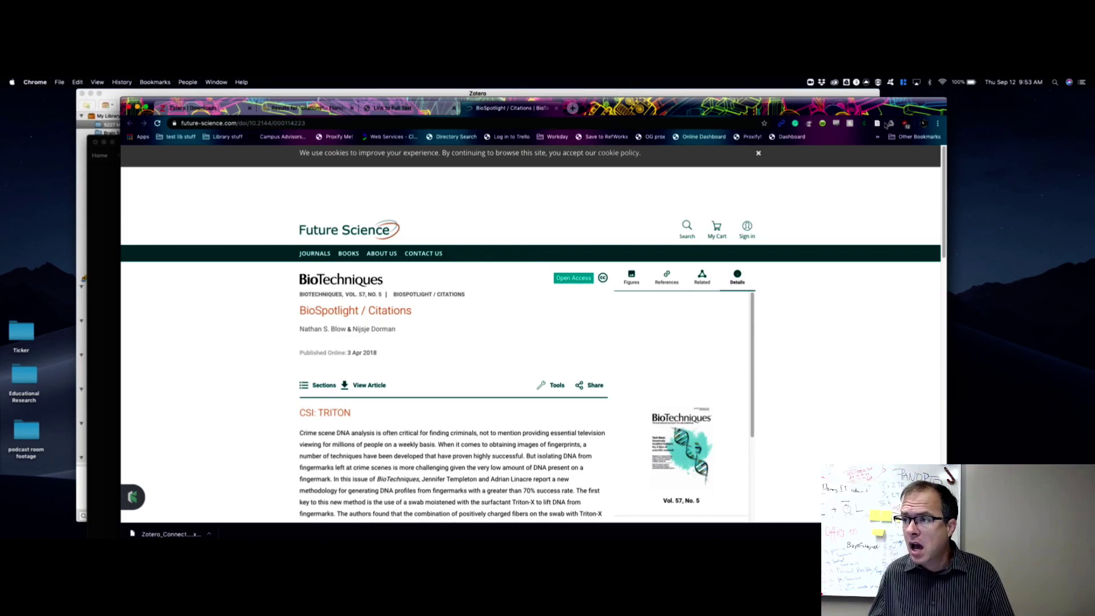
click(878, 125)
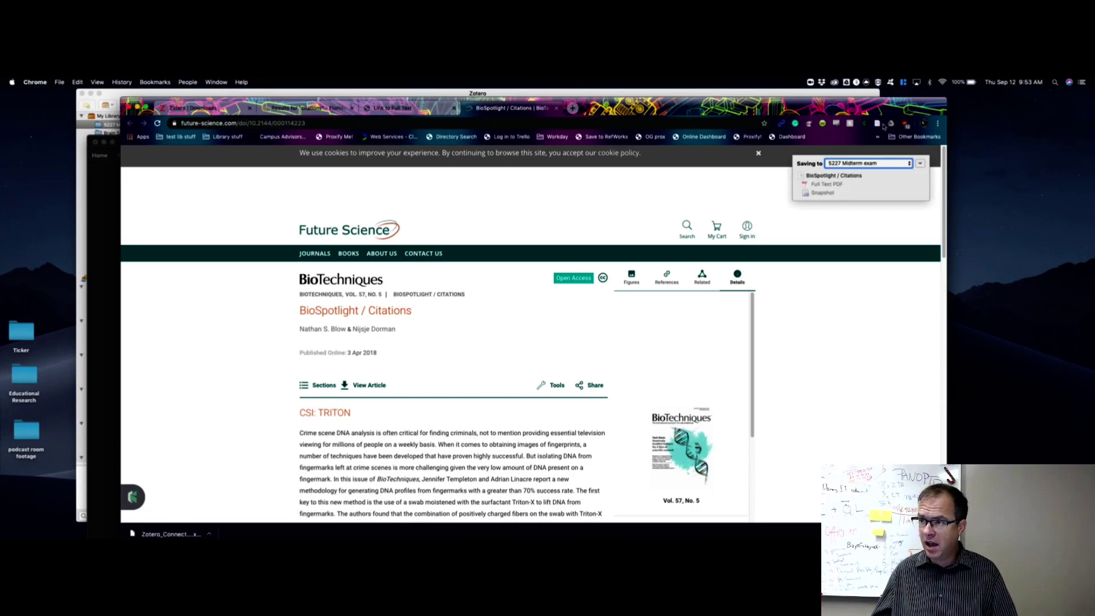
click(908, 164)
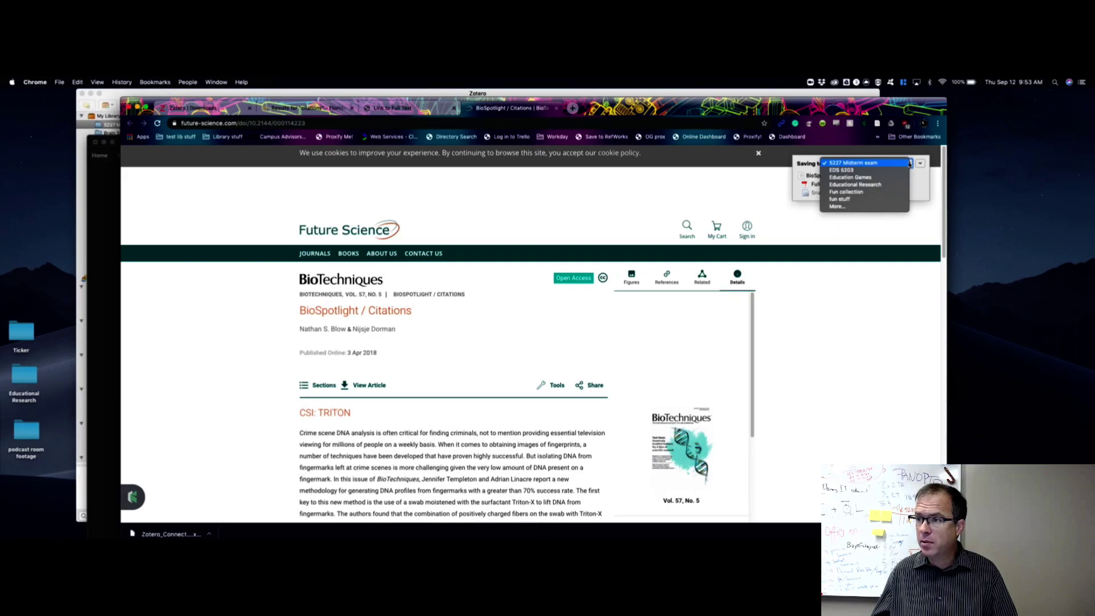
click(894, 200)
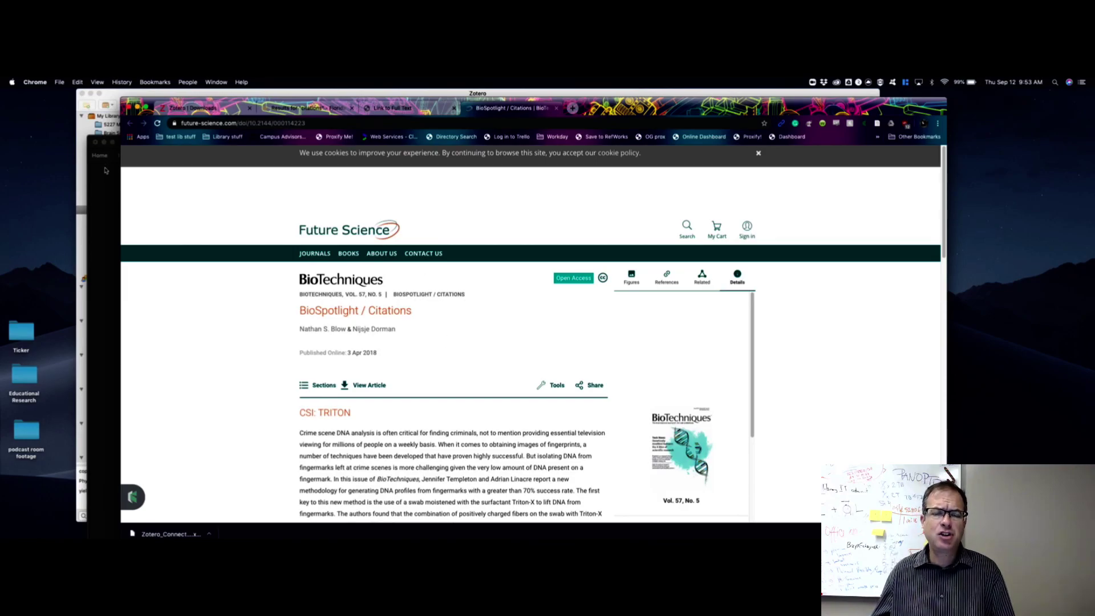
Check the saved article in the Zotero desktop app and in the fun stuff collection of the zotero.org library.
click(133, 93)
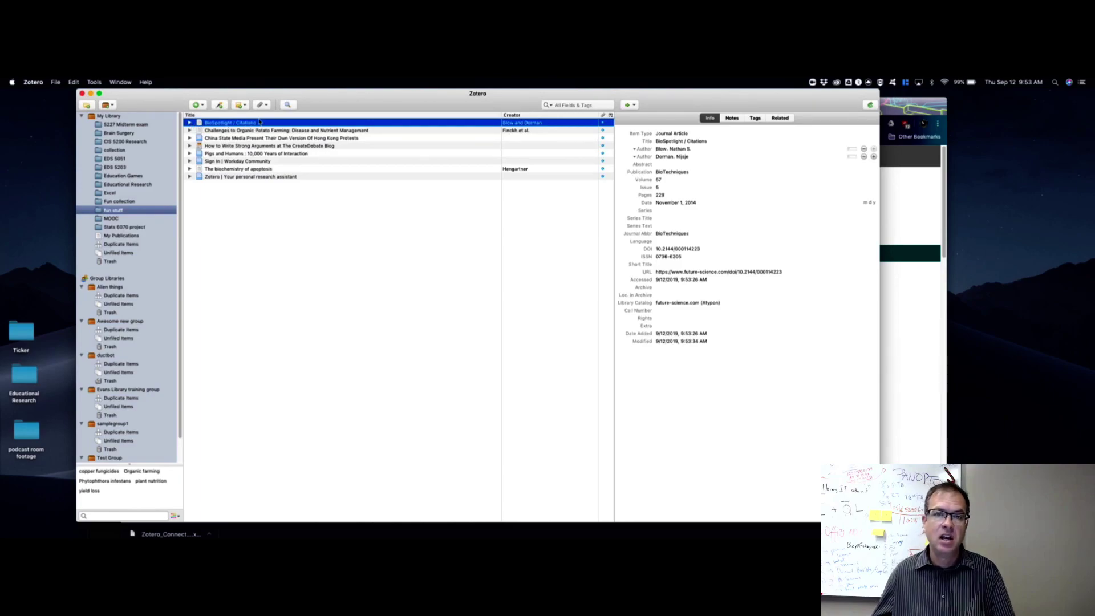
click(919, 122)
click(211, 108)
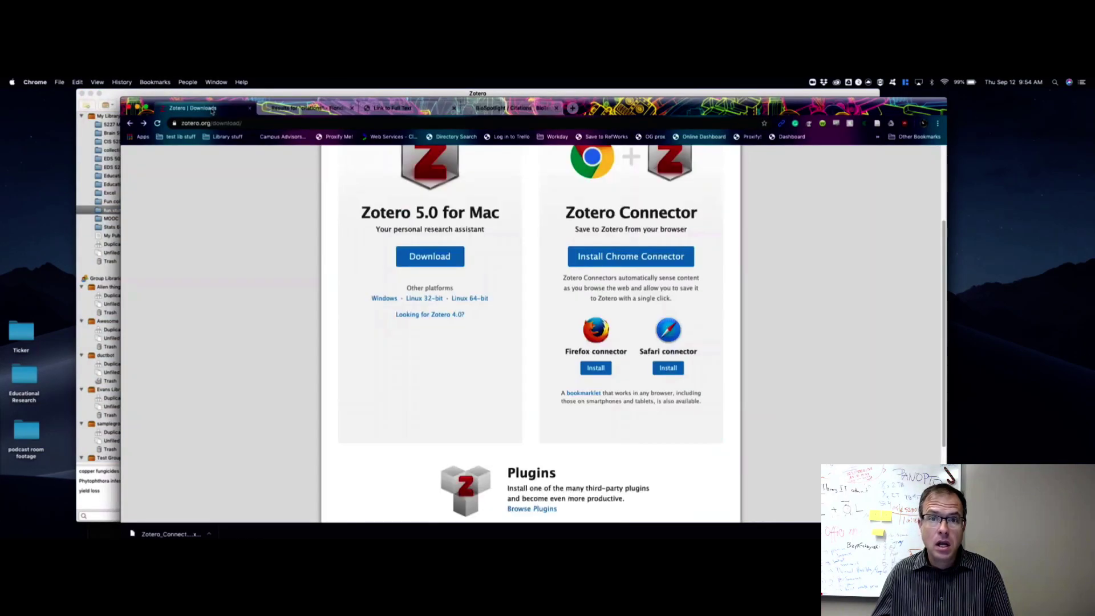
scroll(214, 220, up, 3)
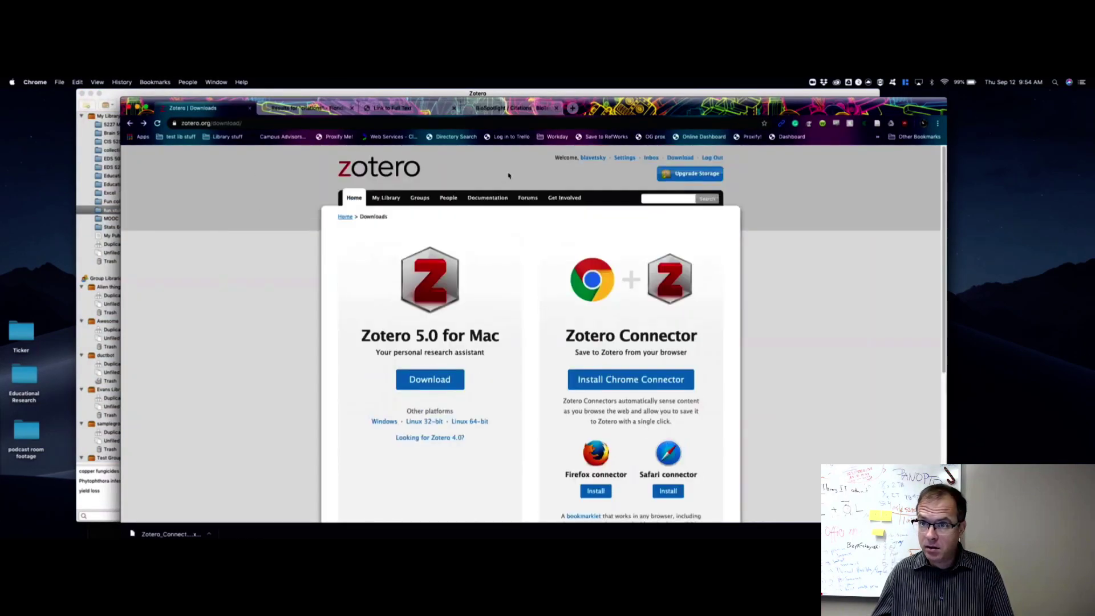
click(387, 198)
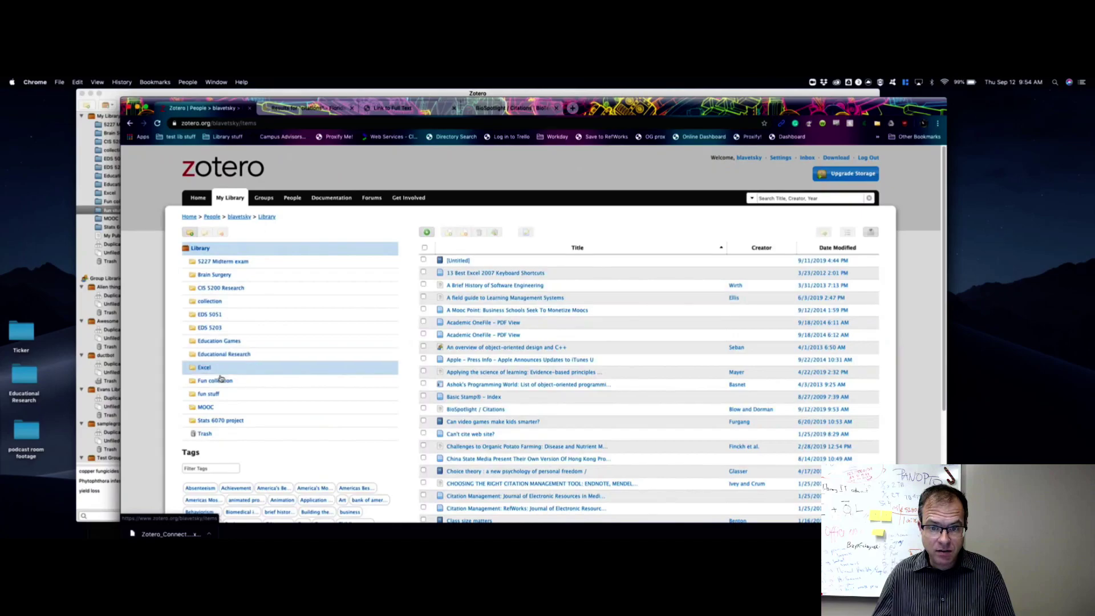
click(209, 396)
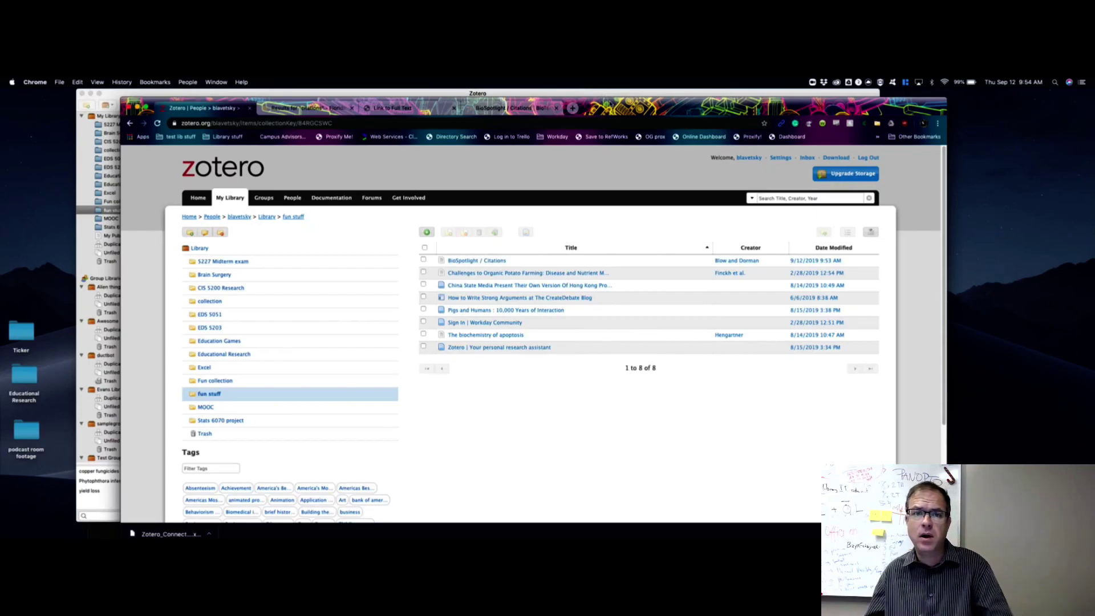
Switch to PowerPoint, advance to the slide on creating a group in Zotero, and shift the windows aside.
click(118, 93)
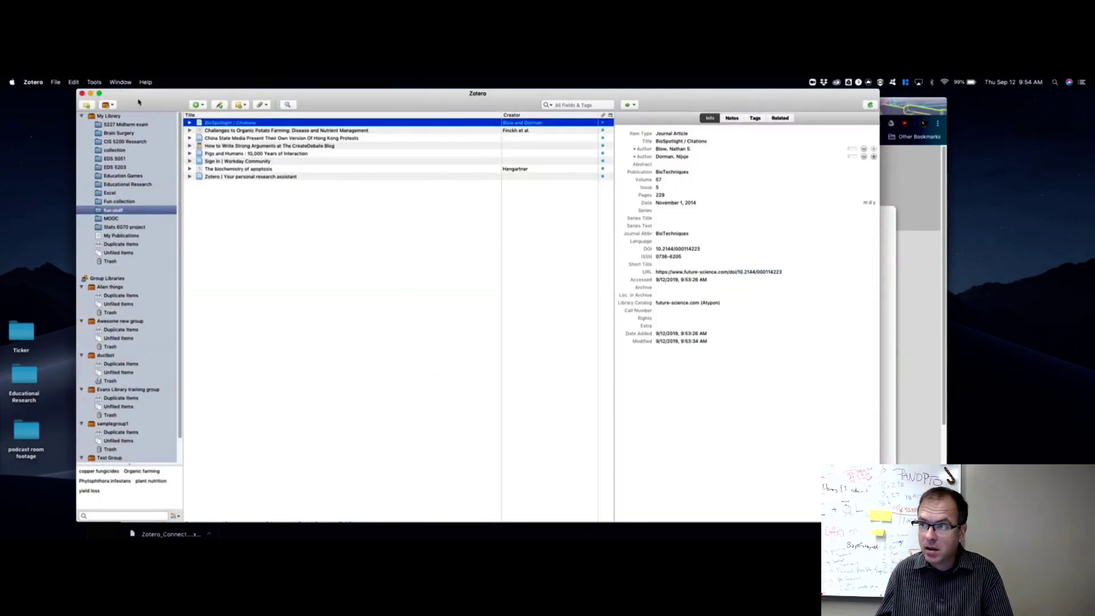
drag(138, 102, 215, 101)
click(97, 218)
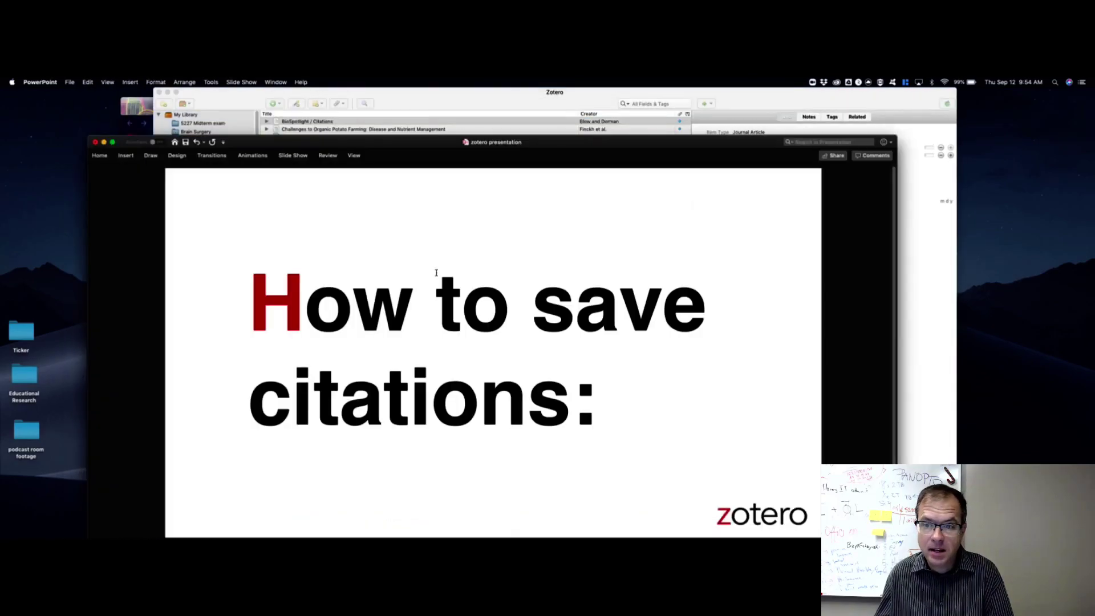
key(Down)
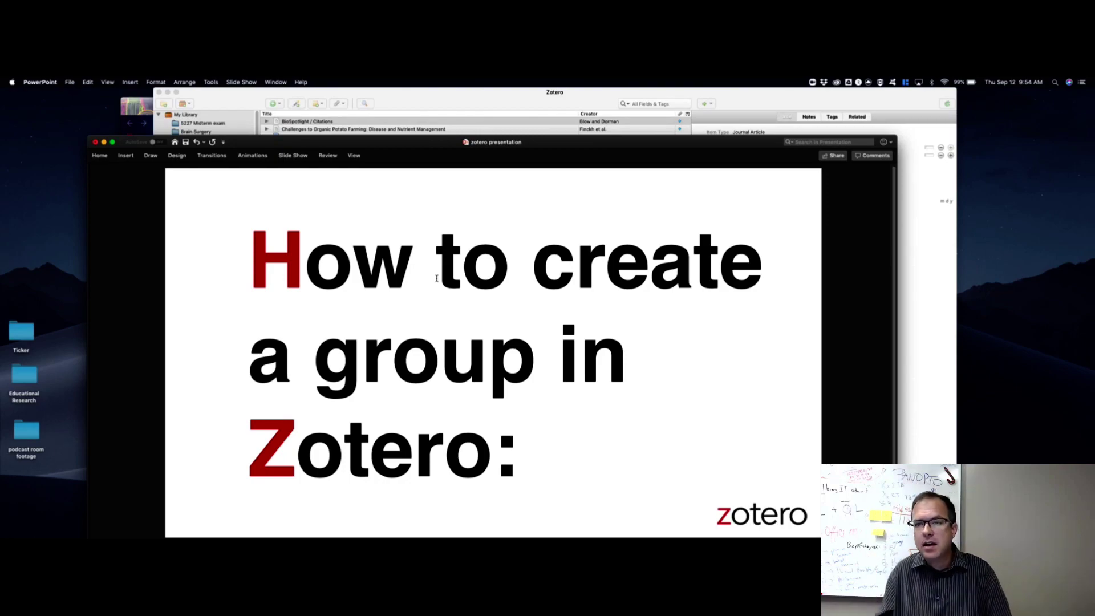
drag(431, 143, 479, 117)
Switch to the Zotero desktop app, reposition its window, and start a new group library.
click(124, 170)
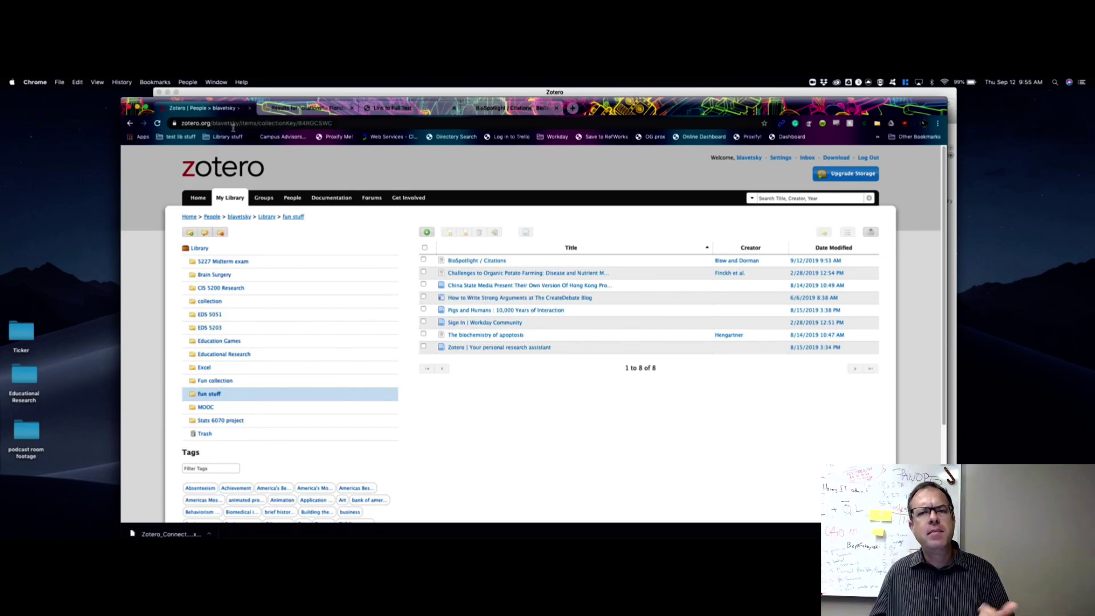
click(273, 93)
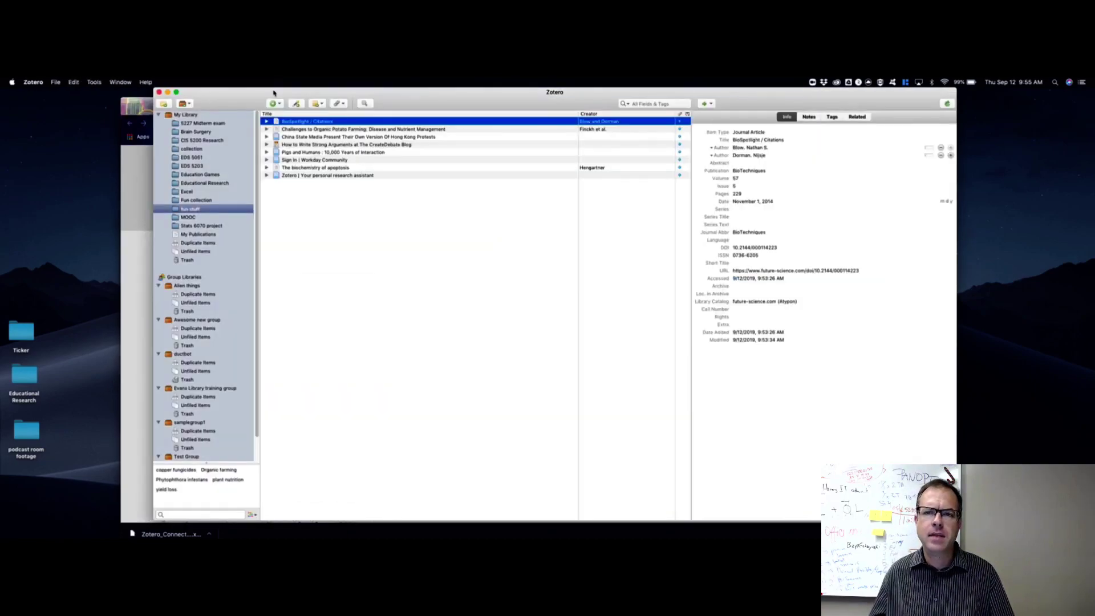
drag(255, 94, 222, 101)
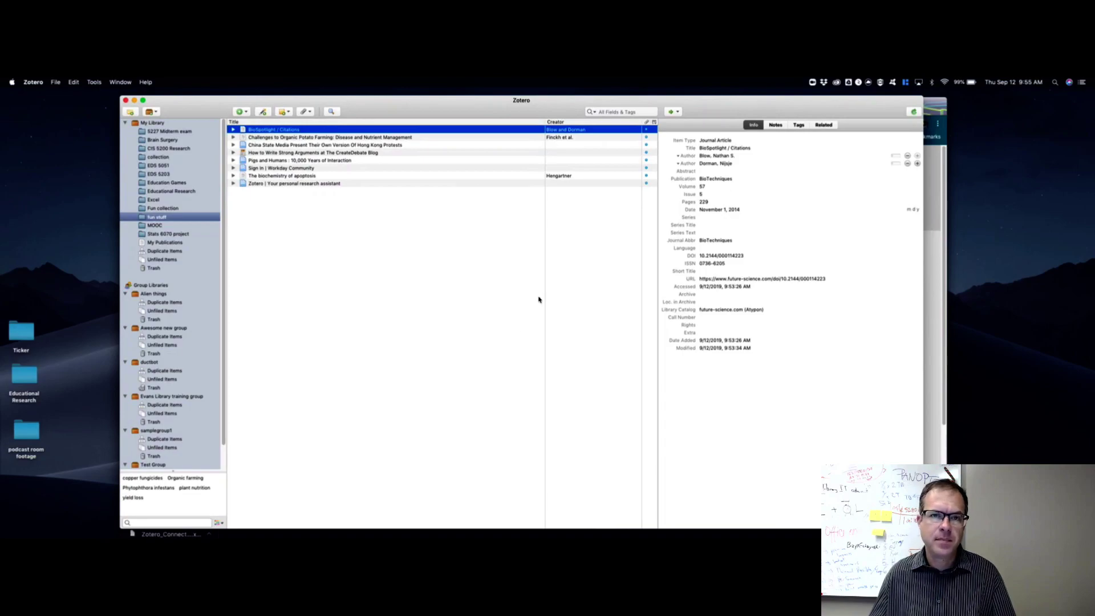
click(157, 114)
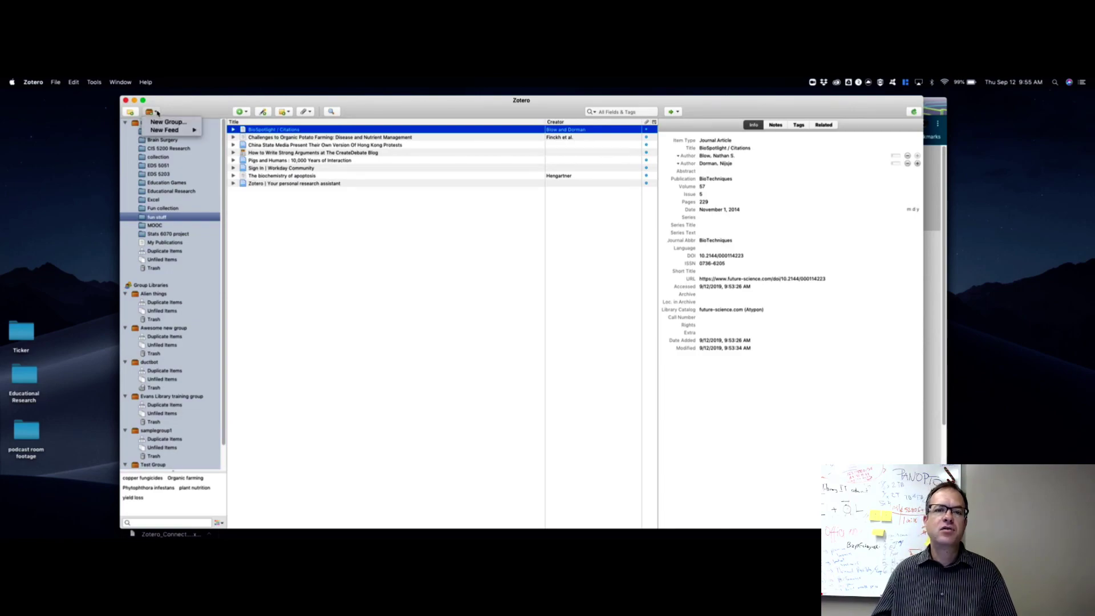
click(174, 123)
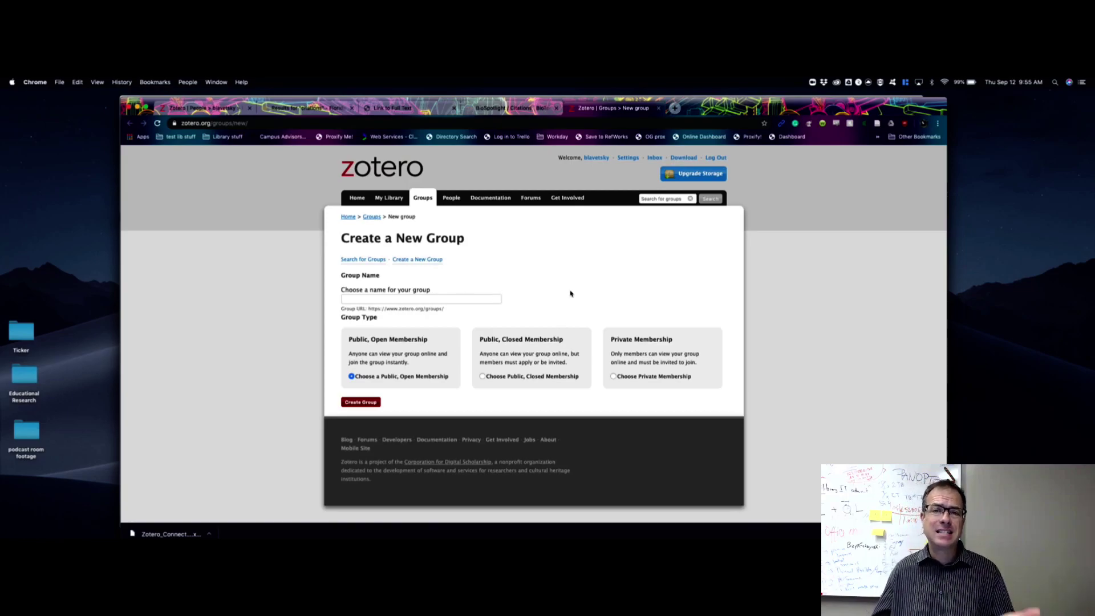
Show the alternative route to the Create a New Group form through the Groups page on zotero.org.
click(210, 110)
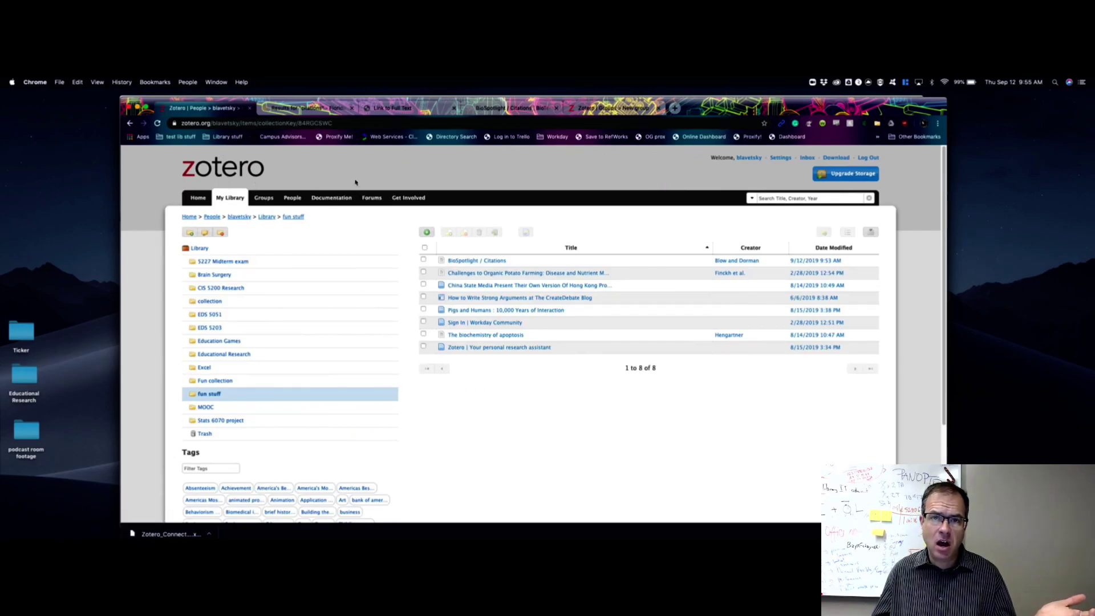
click(264, 198)
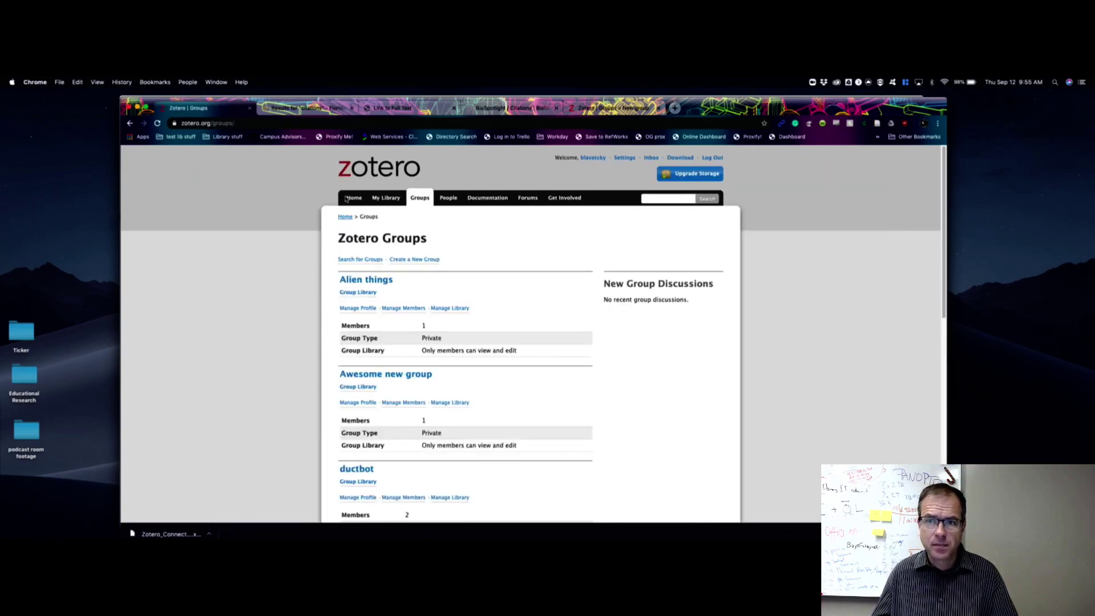
click(422, 260)
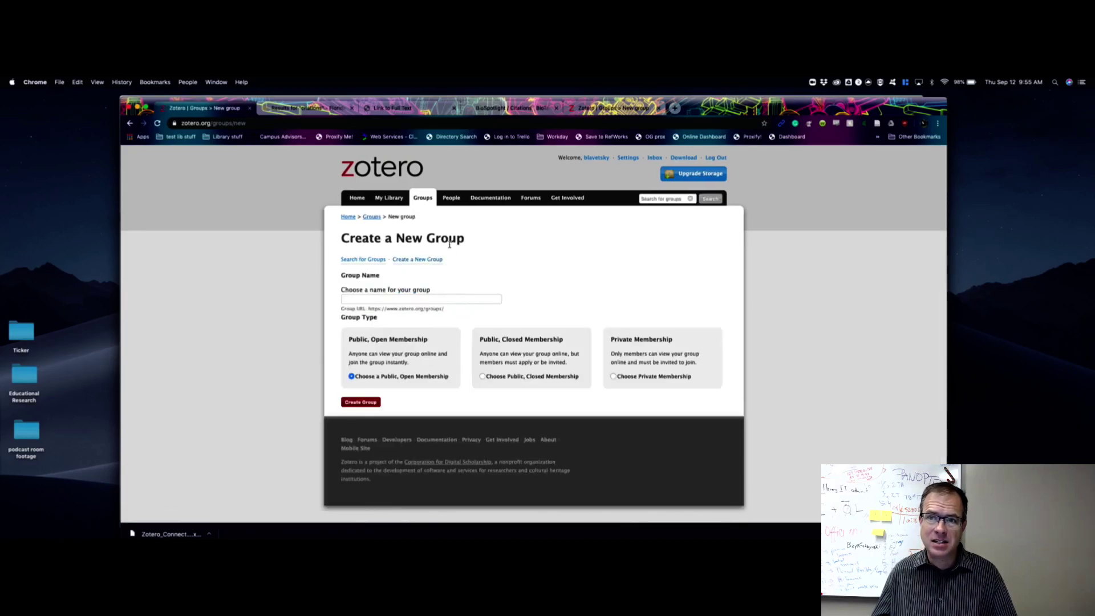
Name the new group CitationMasters in the Create a New Group form on zotero.org.
click(633, 109)
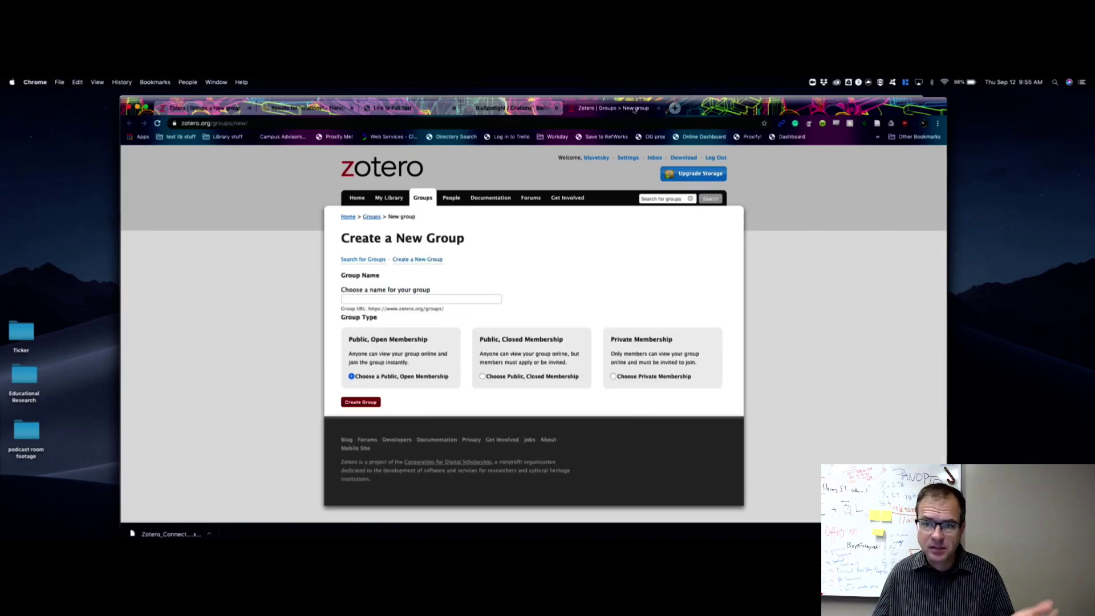
click(431, 296)
click(597, 265)
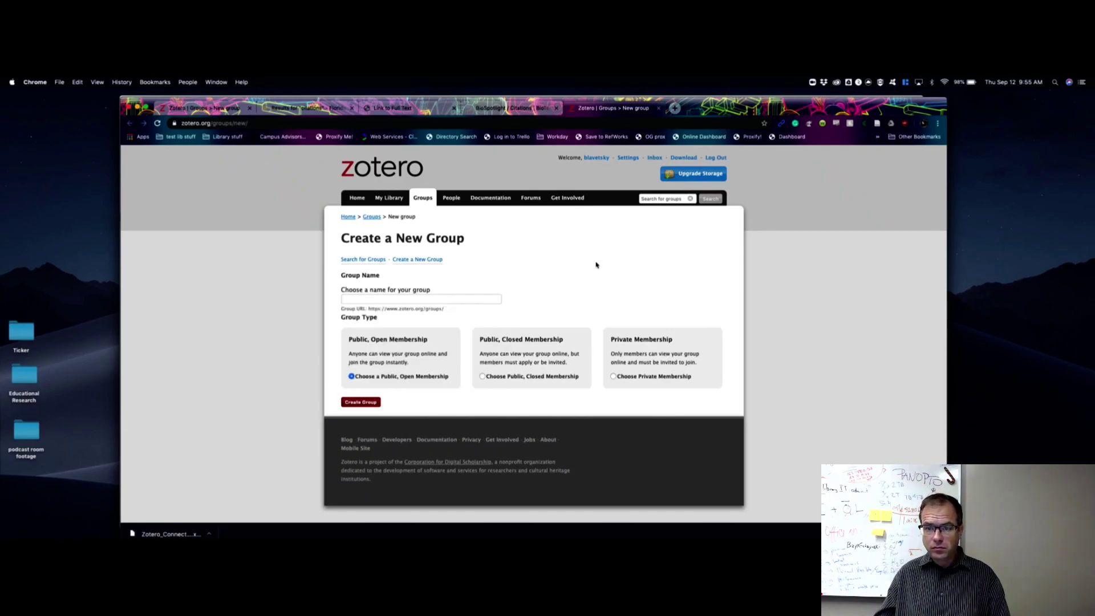
click(484, 300)
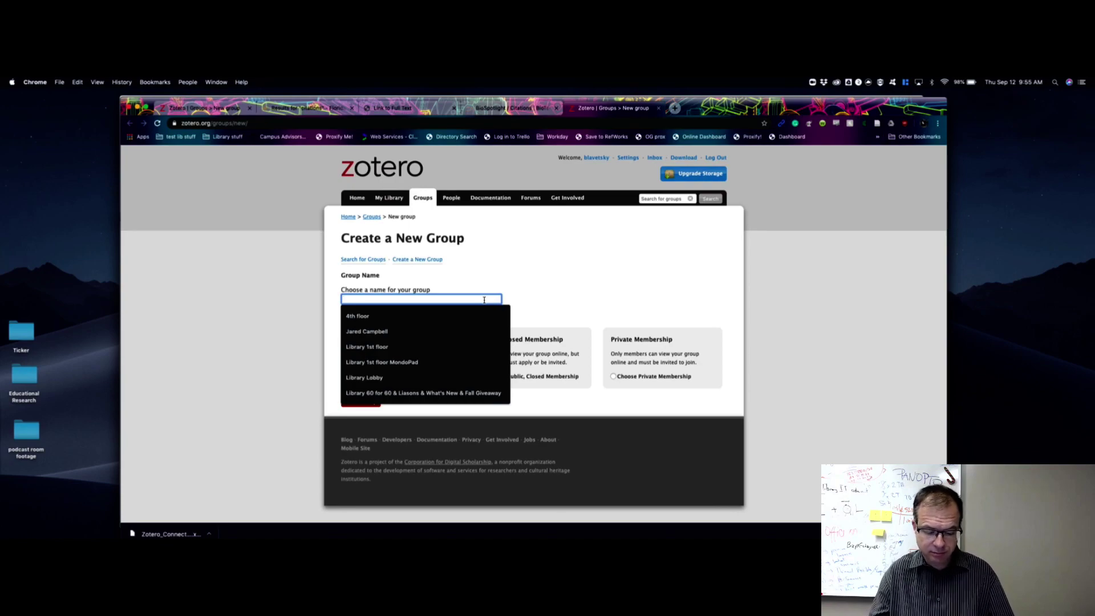
text(Cit)
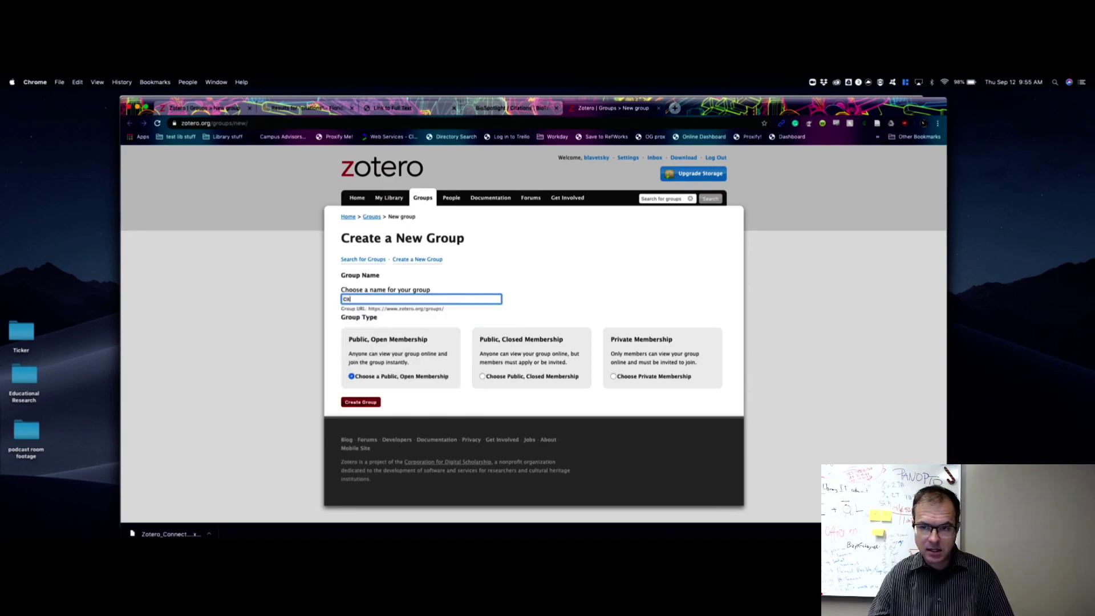
text(ationMater)
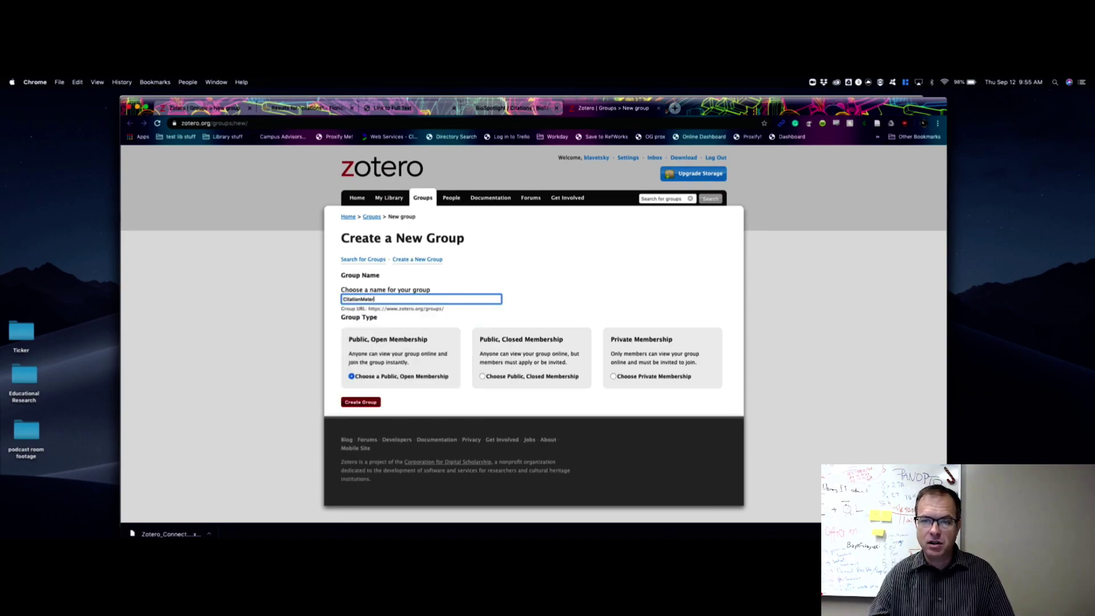
key(BackSpace)
key(BackSpace)
key(BackSpace)
text(sters)
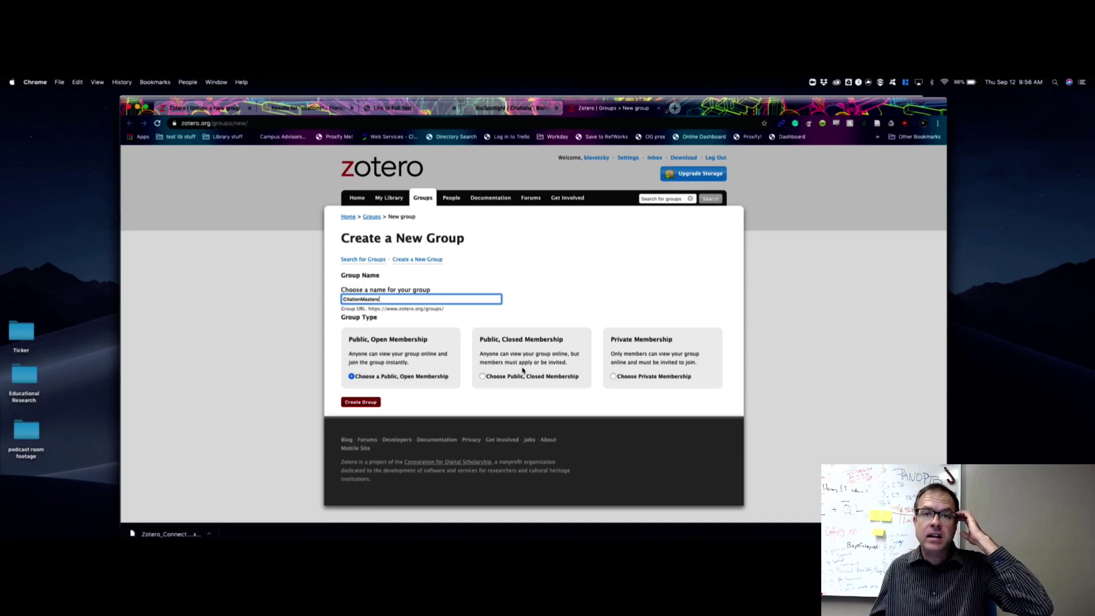
Choose private membership for the group after trying the public closed option, and create the group.
click(482, 376)
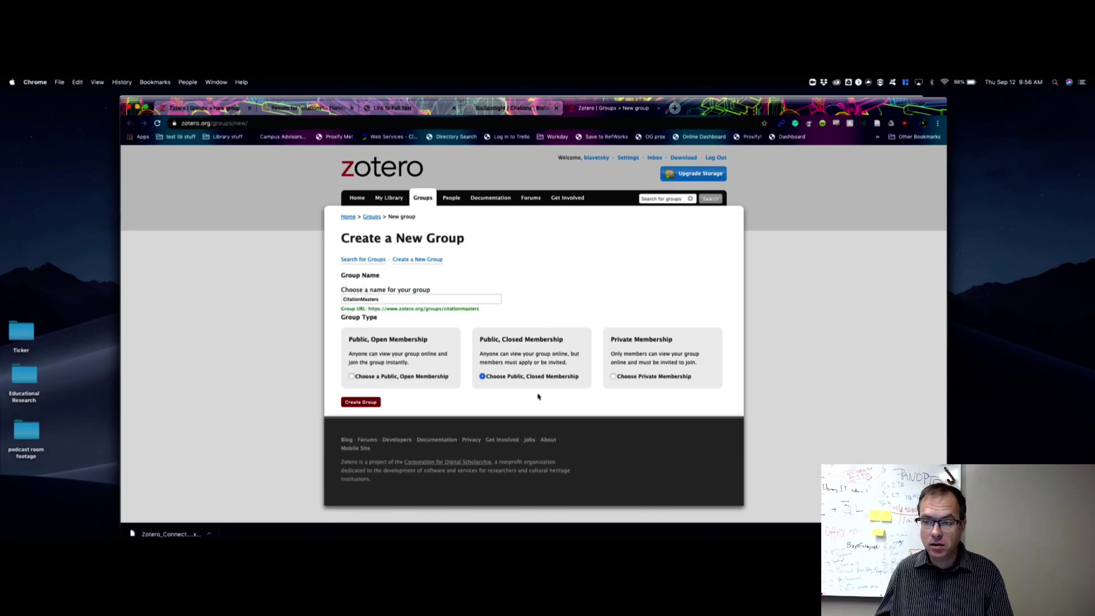
click(614, 377)
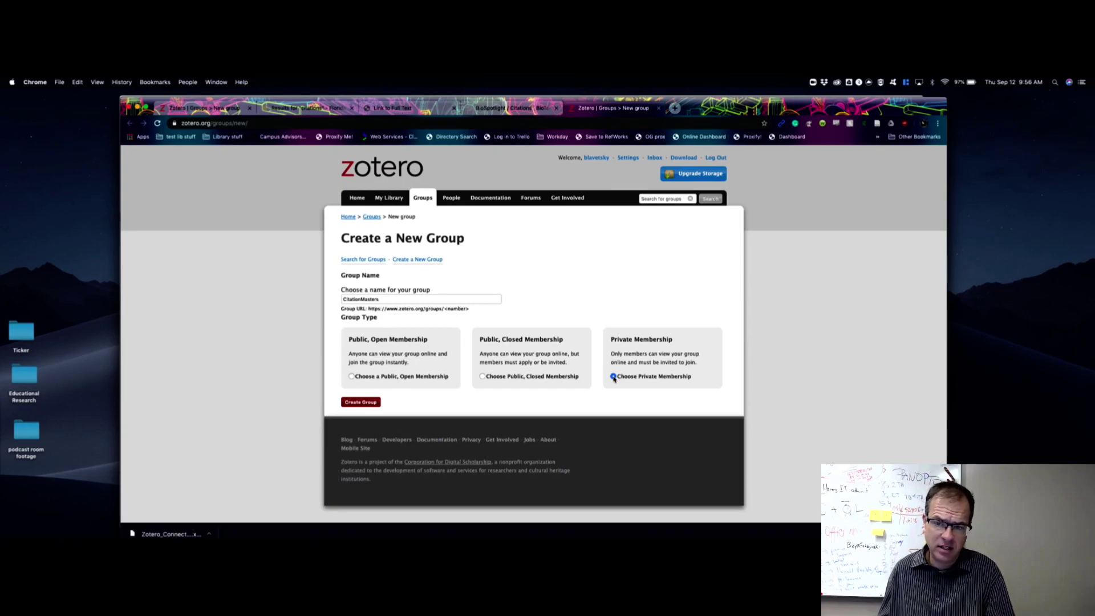
click(357, 406)
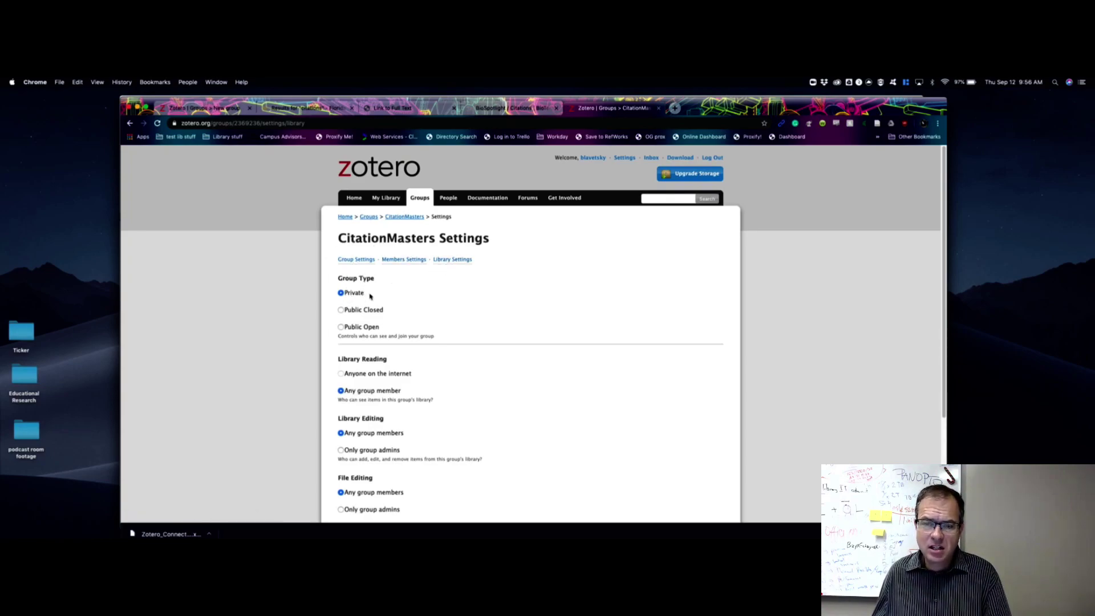
Review the CitationMasters group type, library reading, library editing and file editing permissions, and save the settings.
scroll(448, 356, down, 1)
scroll(448, 356, down, 2)
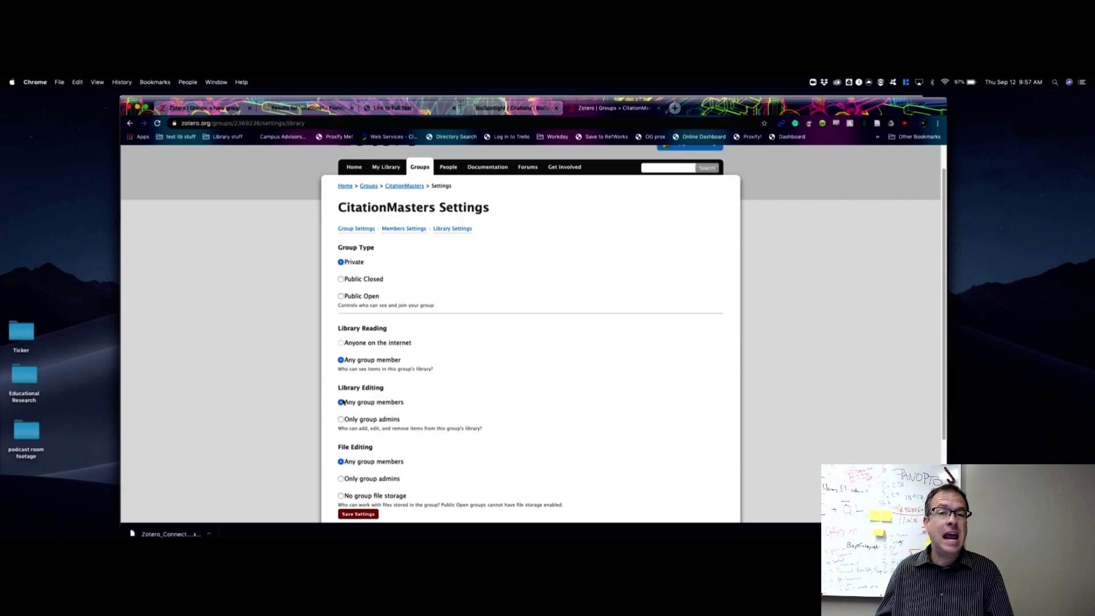
scroll(457, 413, down, 2)
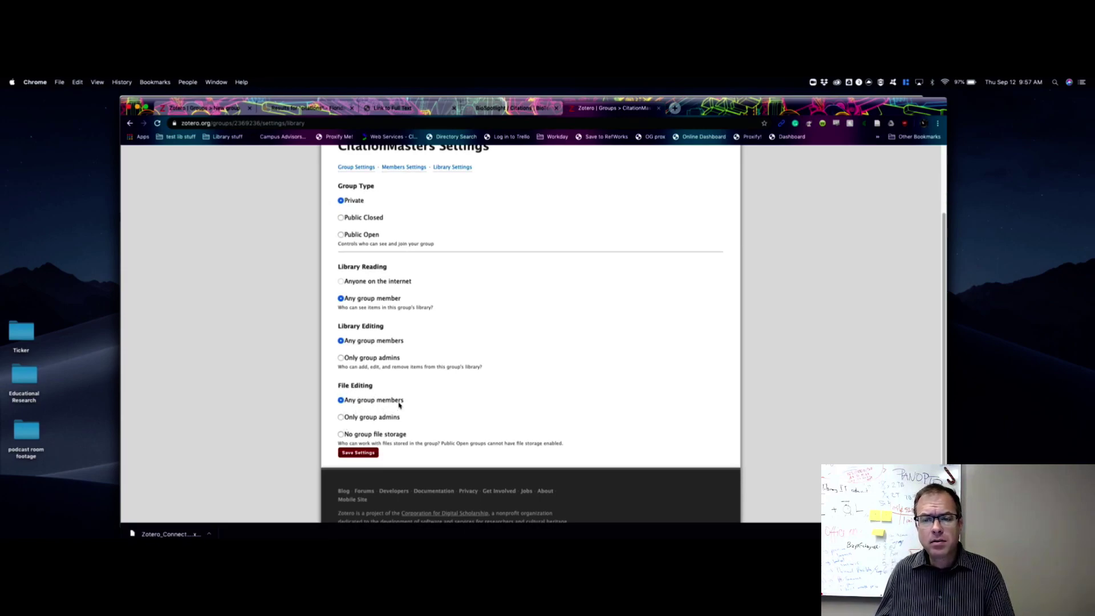
click(359, 453)
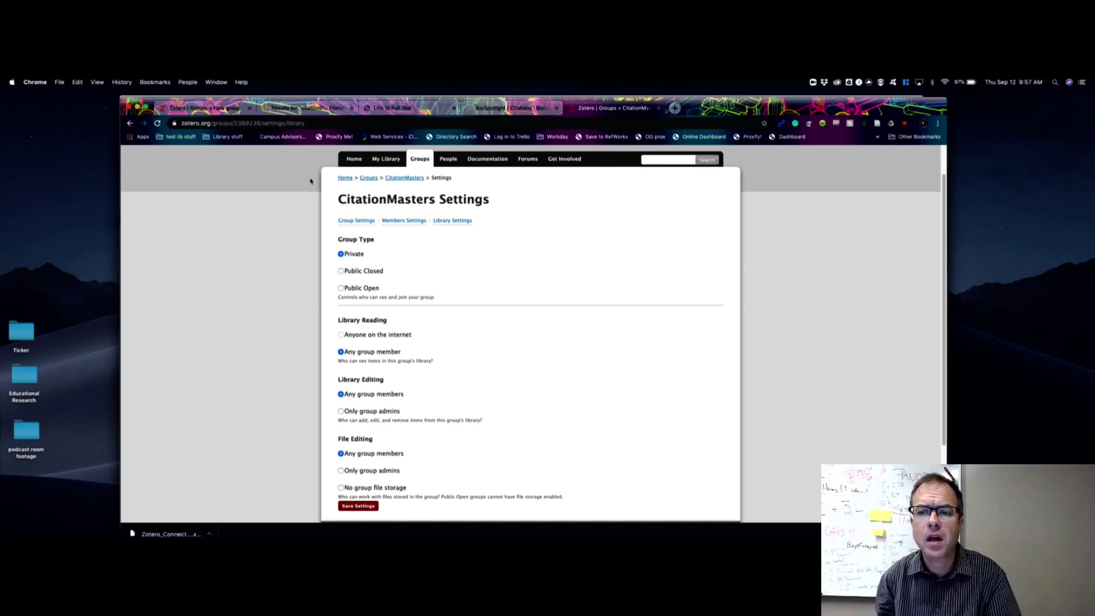
Open the CitationMasters member settings and start a new member invitation.
click(397, 221)
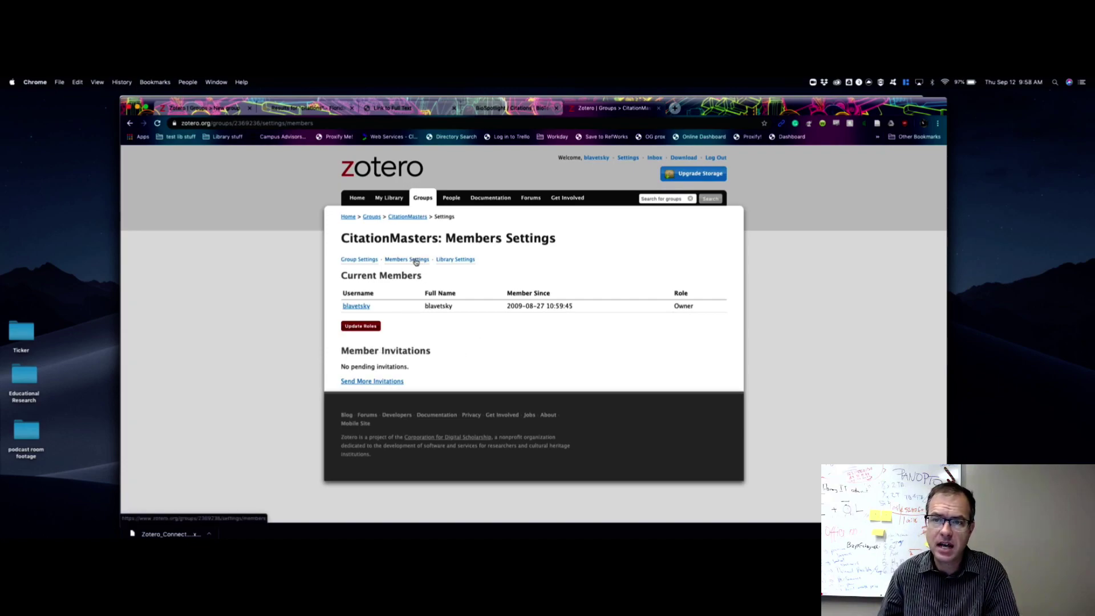
click(378, 381)
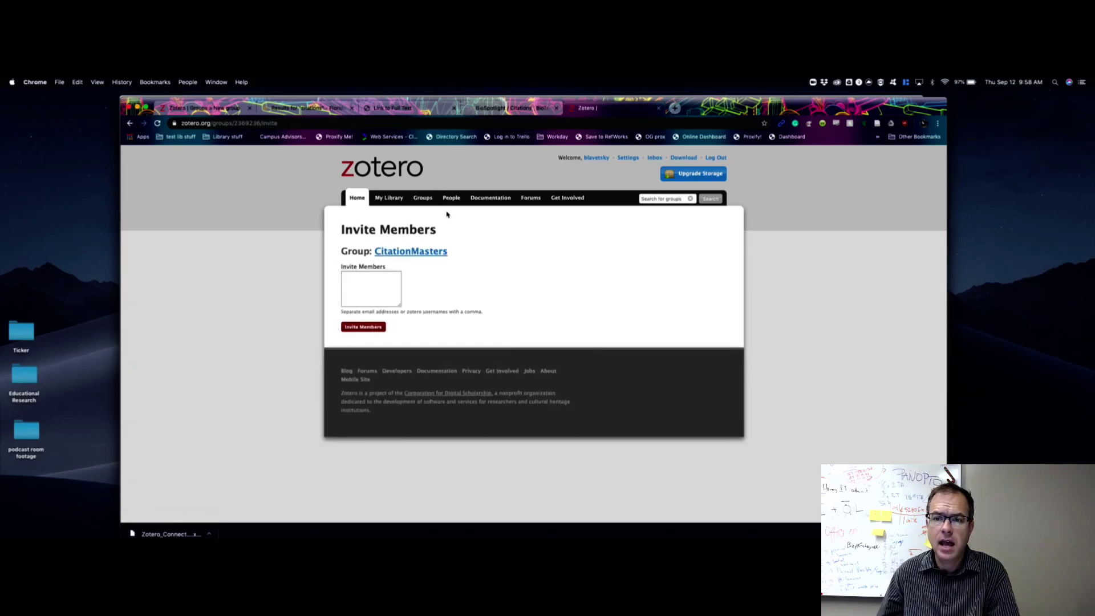
click(376, 285)
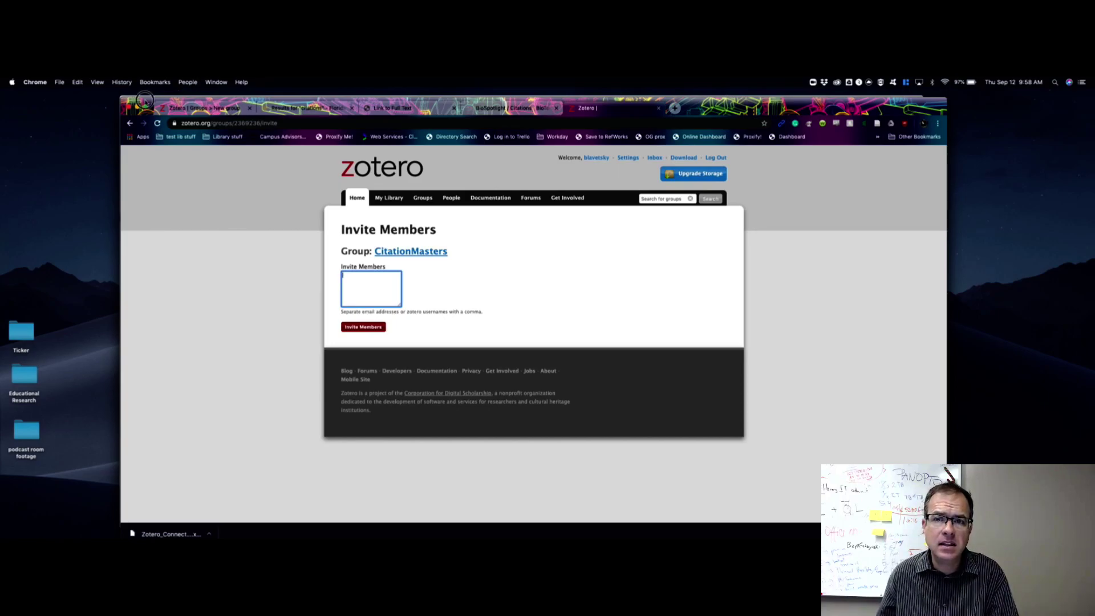
Shift the browser window aside and open the CitationMasters group library in the Zotero desktop app.
drag(145, 101, 274, 95)
click(191, 311)
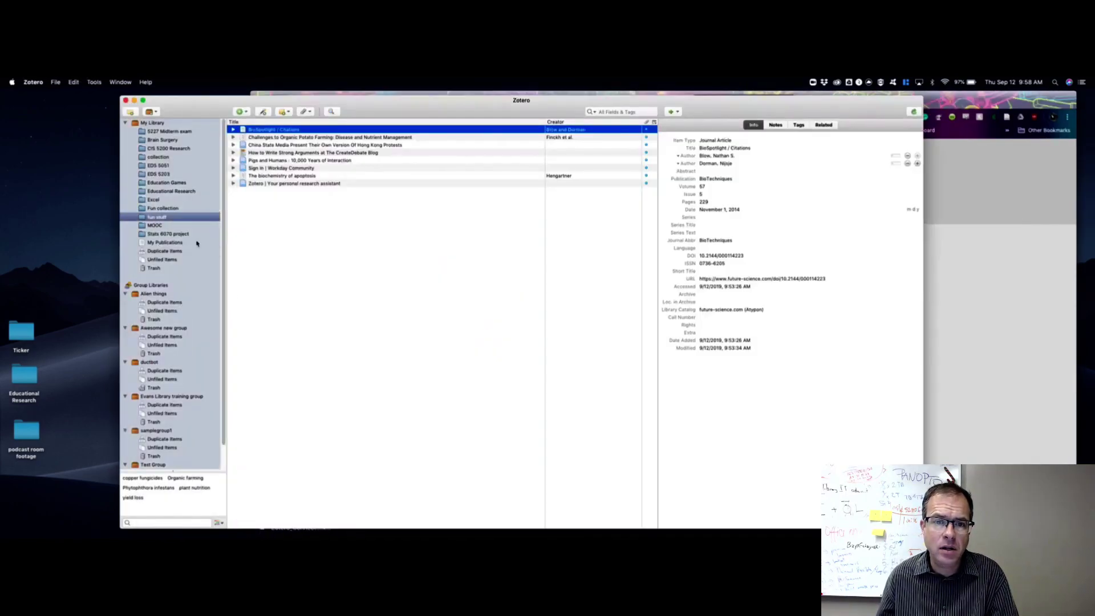
scroll(151, 287, down, 3)
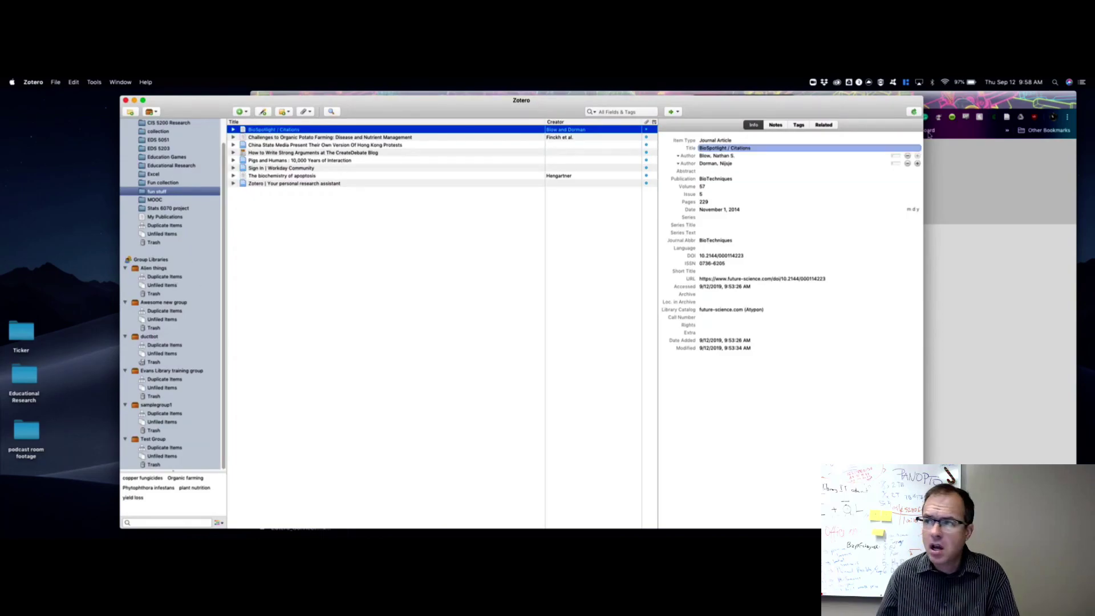
click(988, 193)
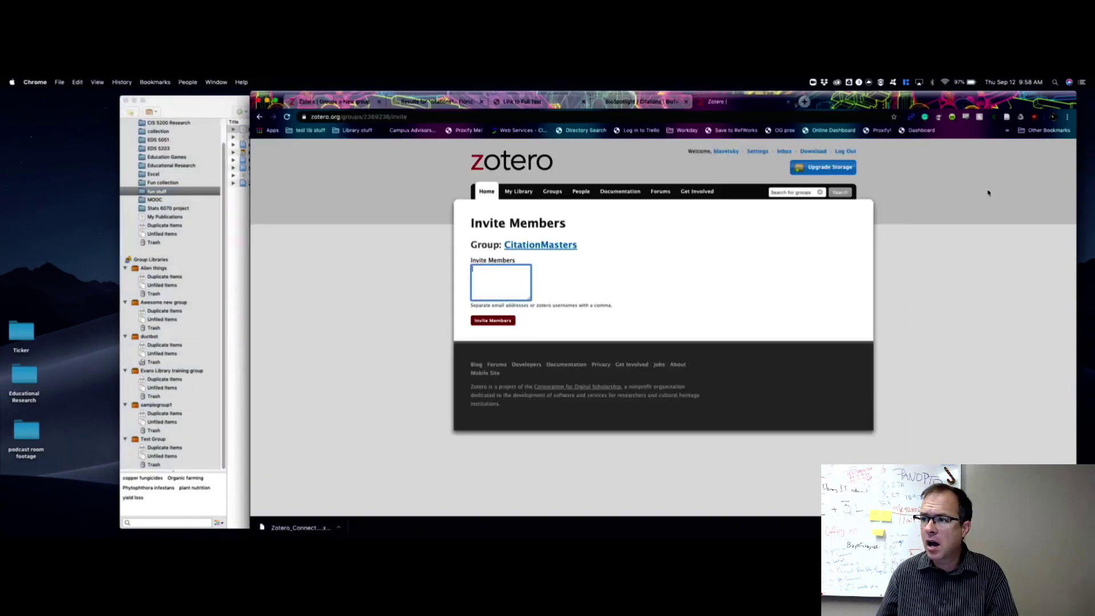
click(210, 109)
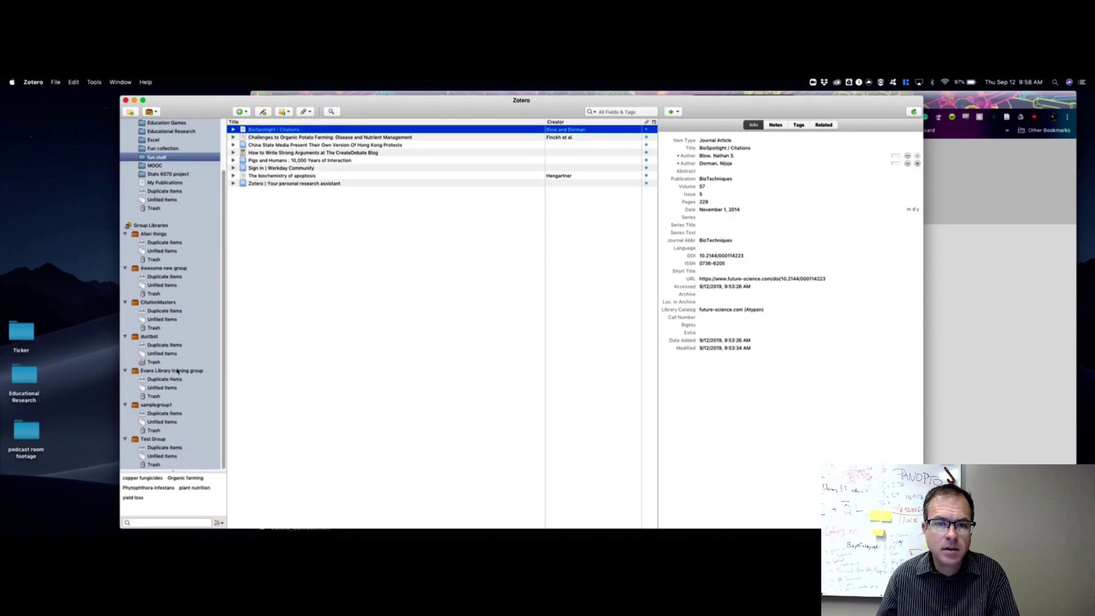
click(158, 302)
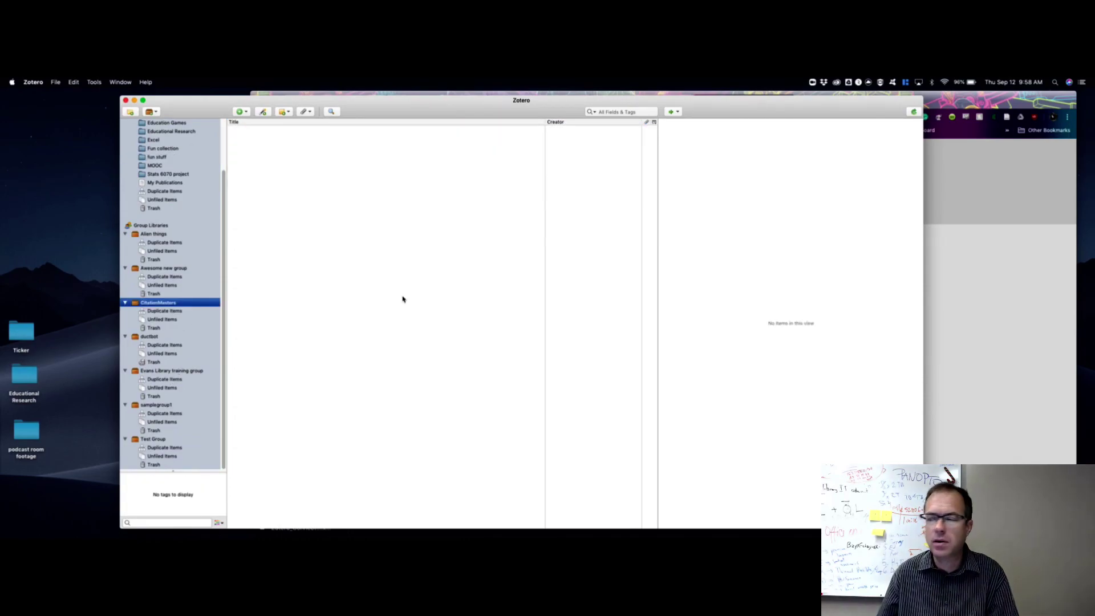
Compare the Invite Members page on zotero.org with the CitationMasters library in the Zotero desktop app.
click(992, 296)
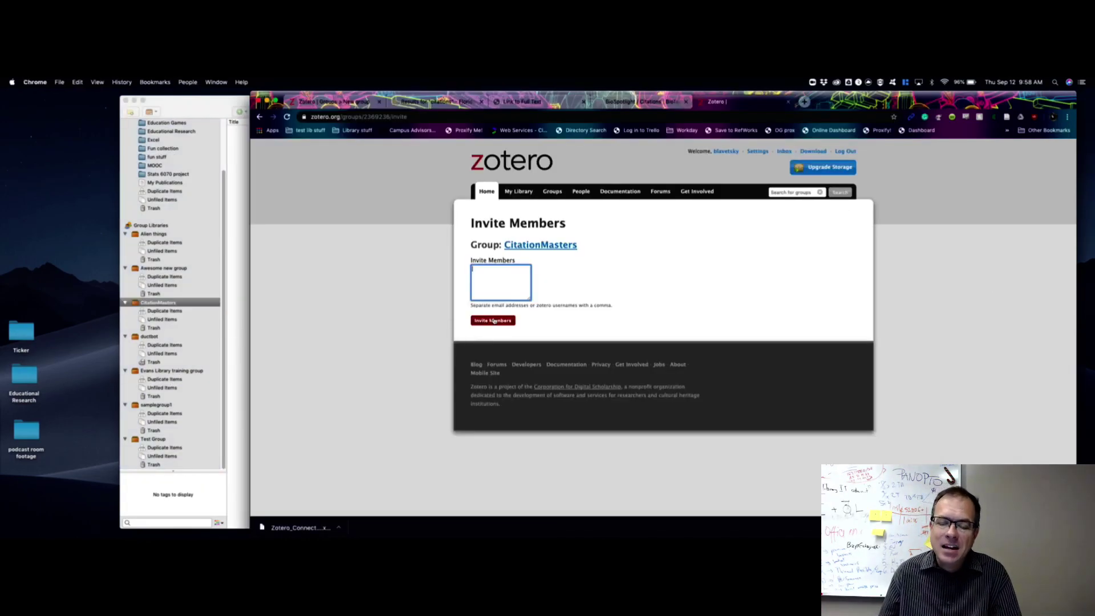
click(154, 307)
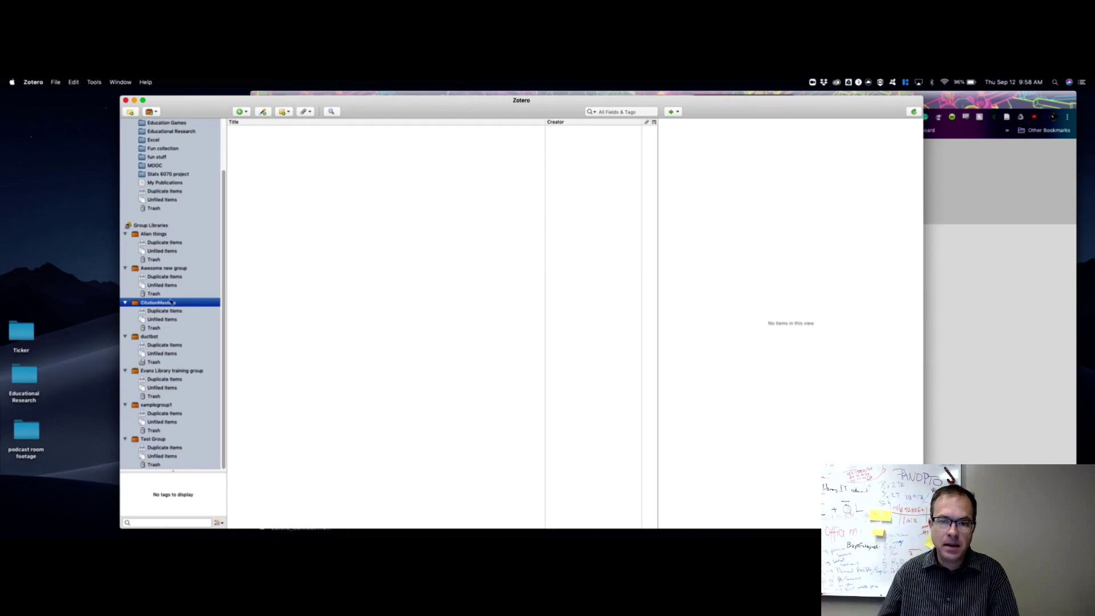
click(993, 290)
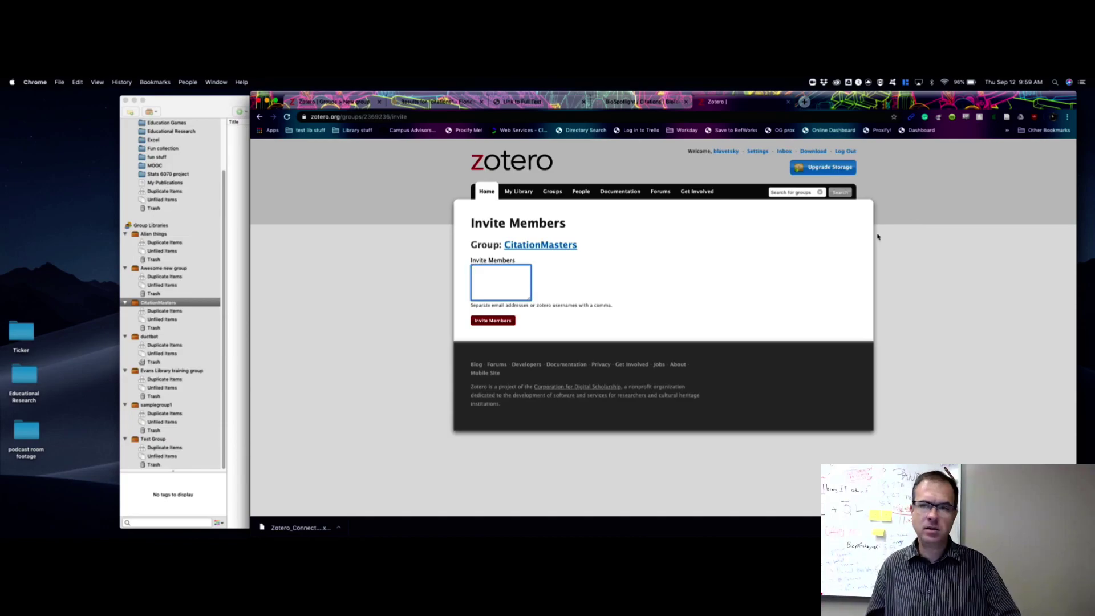
Switch to PowerPoint and advance to the slide on creating a bibliography.
key(ctrl+Up)
click(510, 264)
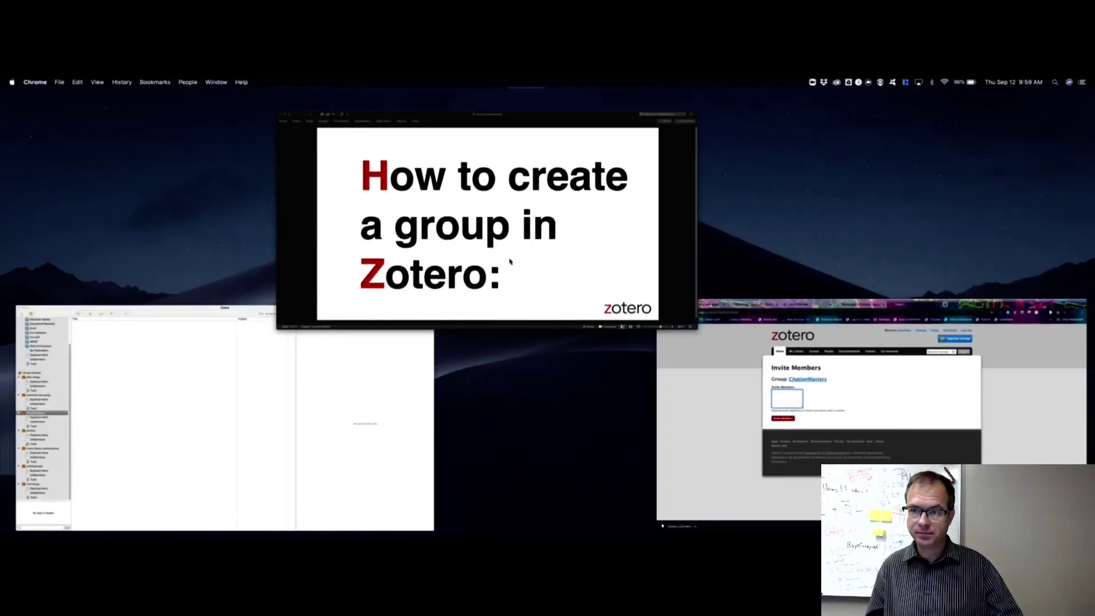
key(Down)
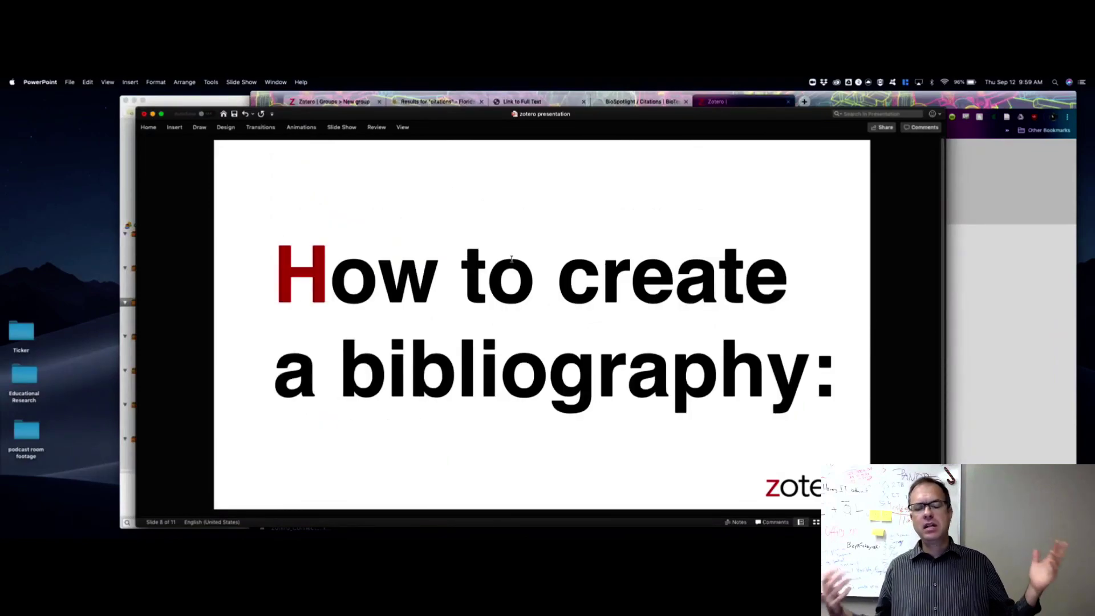
Switch to the Zotero desktop app, nudge its window, and open the fun stuff collection.
click(211, 103)
drag(211, 102, 212, 108)
scroll(208, 211, up, 3)
click(158, 221)
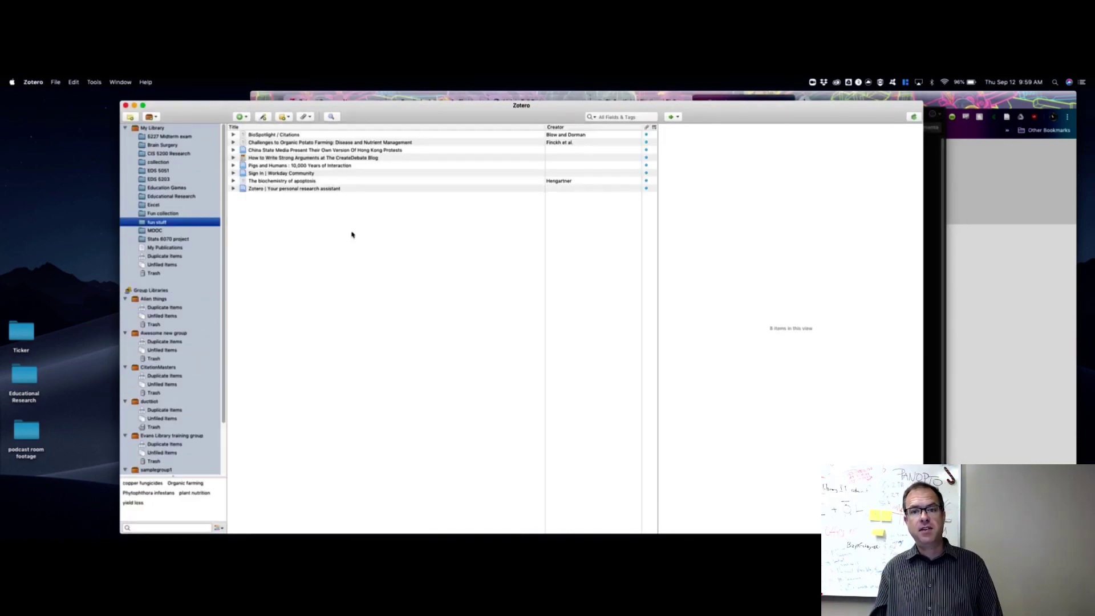
Select every item in the fun stuff collection, showing both select-all and selecting a range from the first to the last item.
click(273, 135)
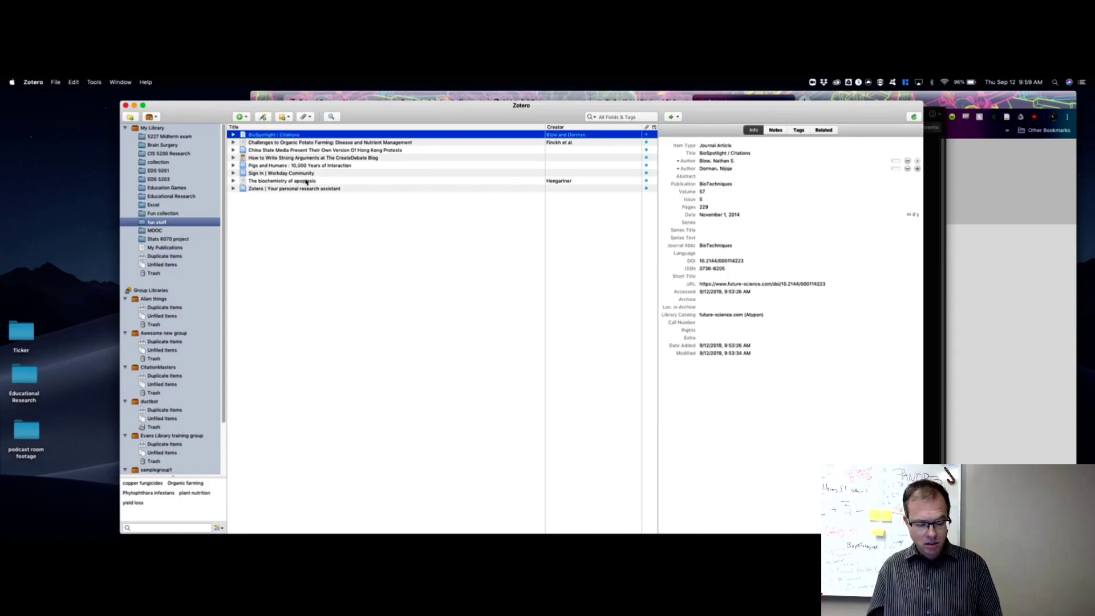
key(super+a)
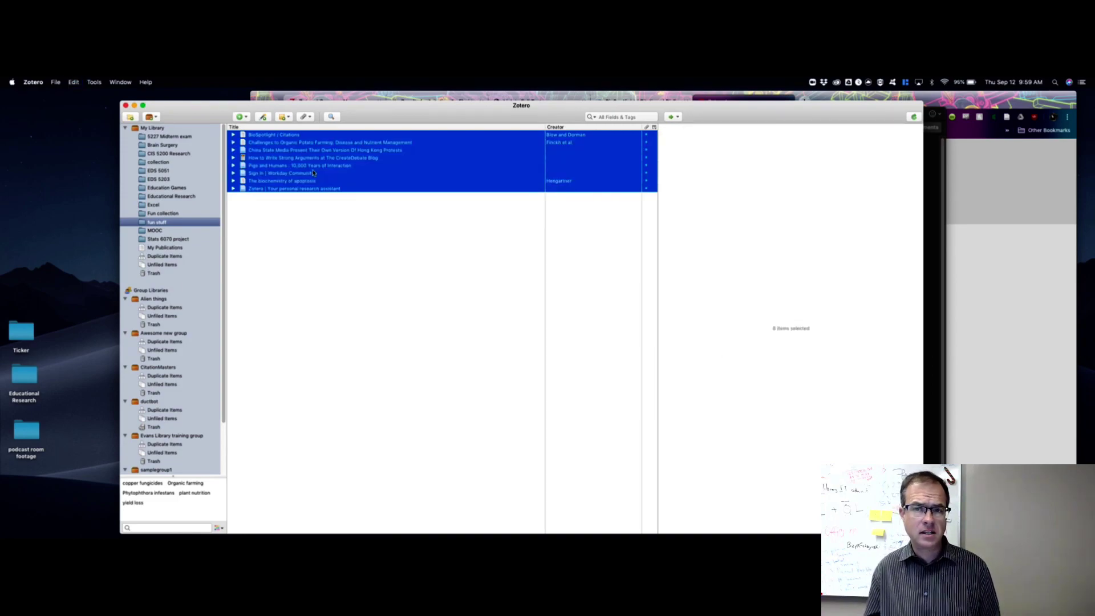
click(343, 165)
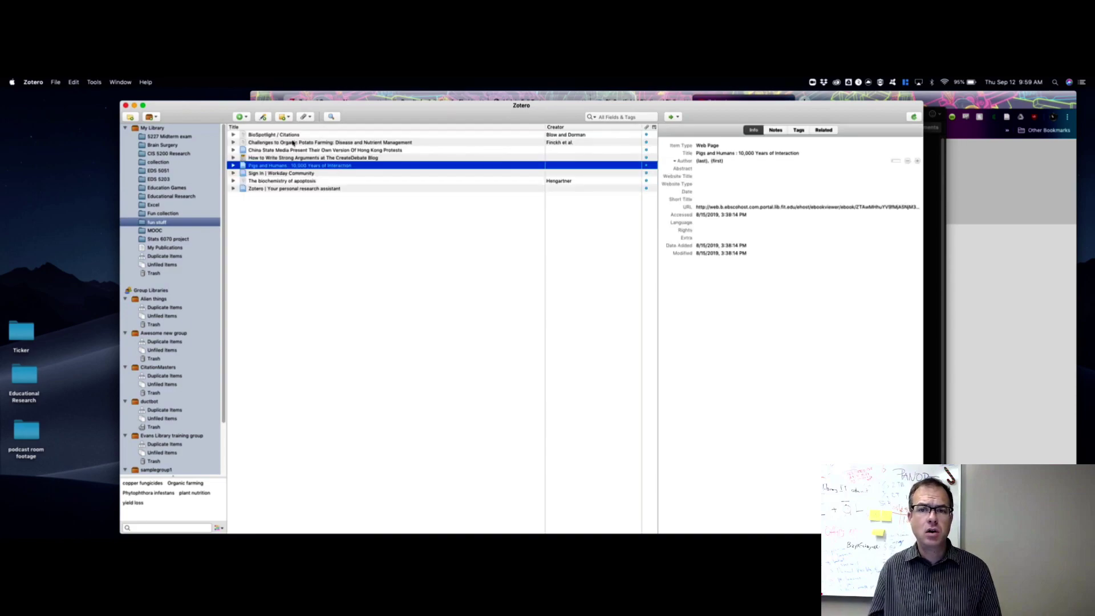
click(280, 135)
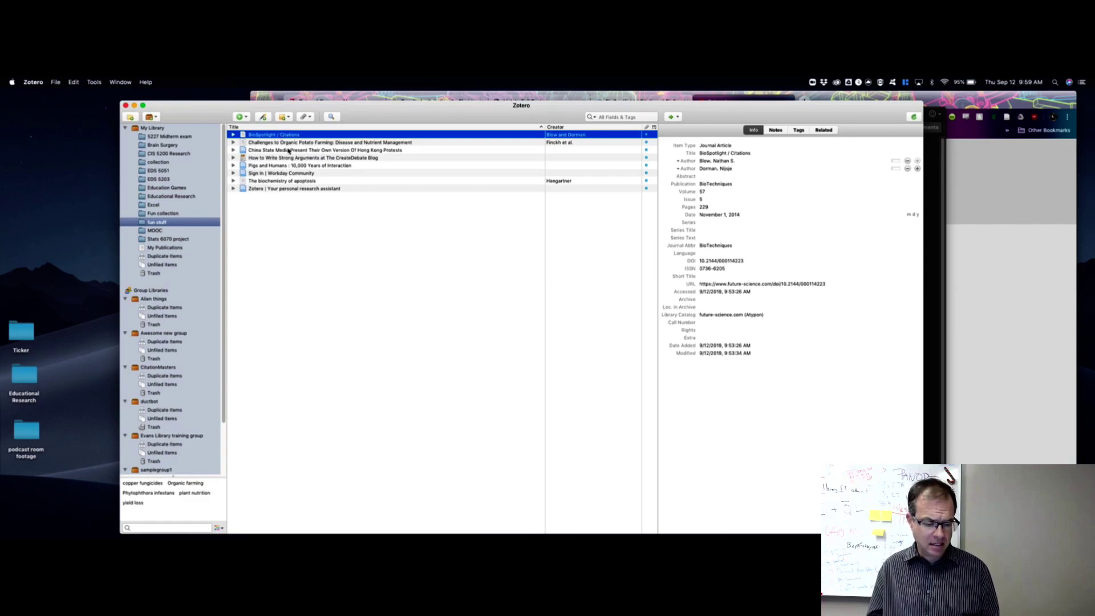
shift+click(289, 189)
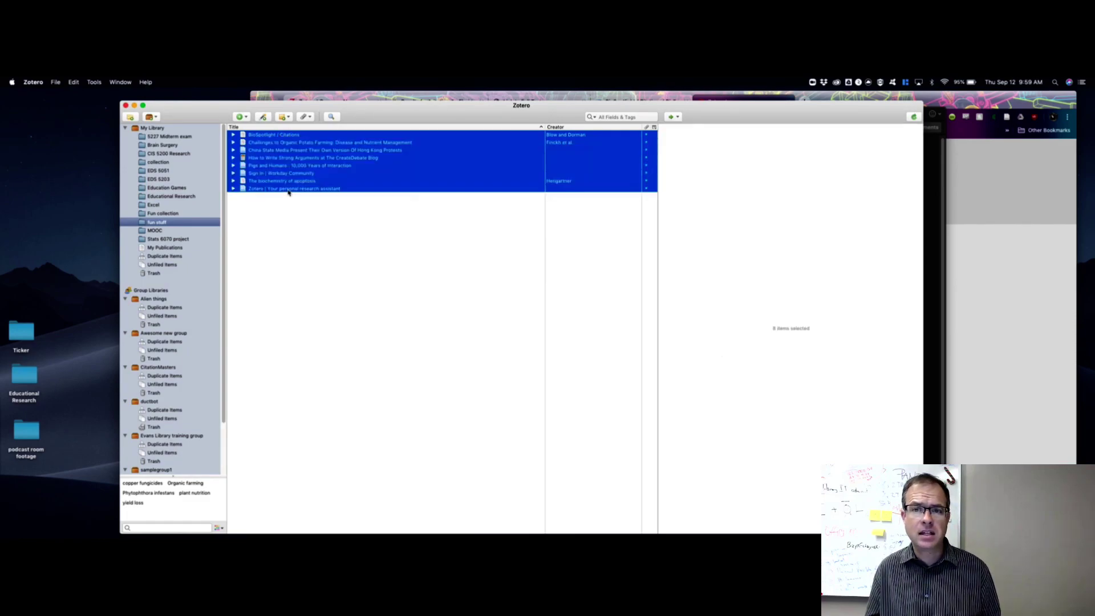
Create a bibliography from the selected fun stuff items in American Psychological Association 6th edition style, with Save as RTF as the output method.
right_click(311, 159)
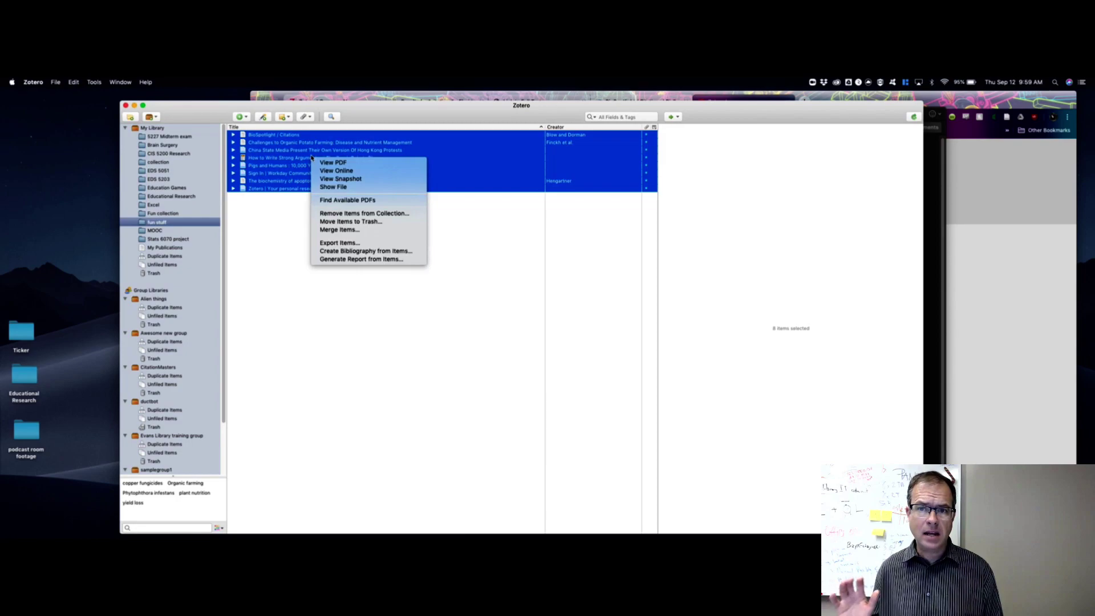
click(336, 253)
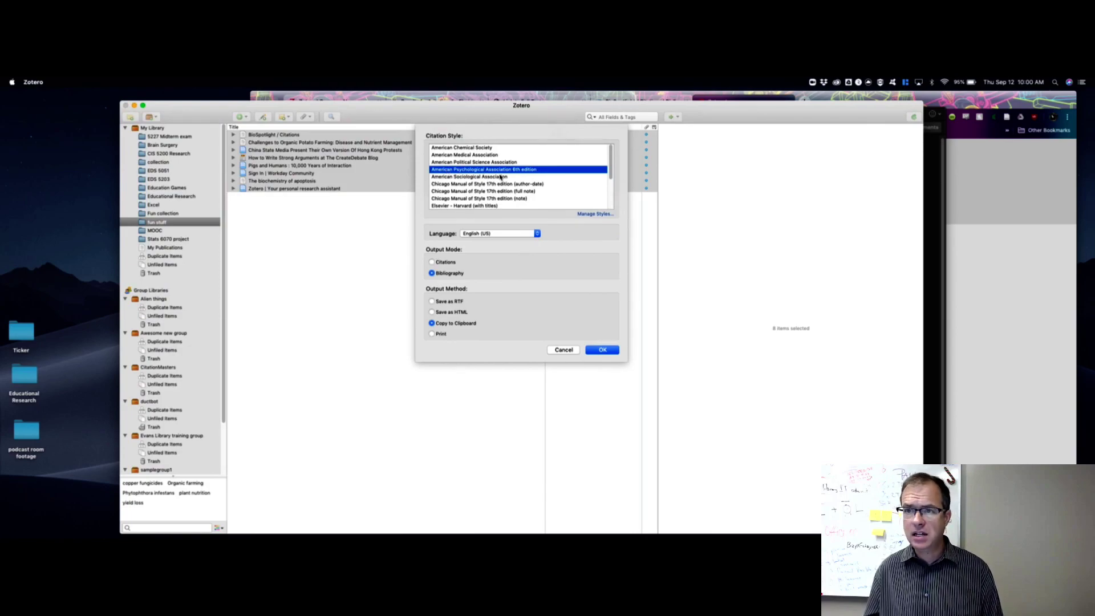
click(452, 531)
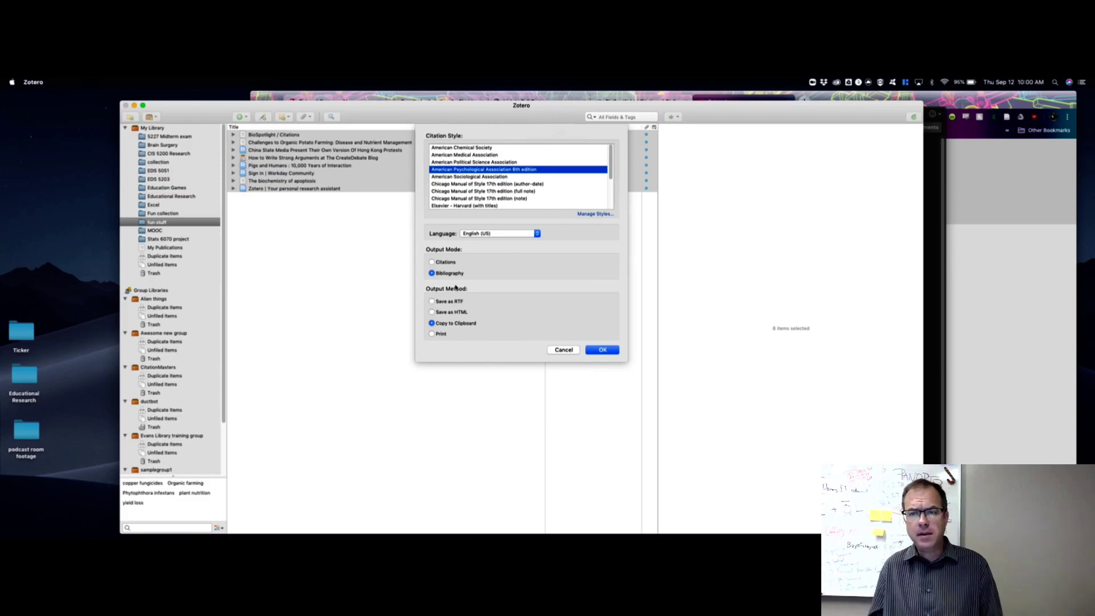
click(431, 301)
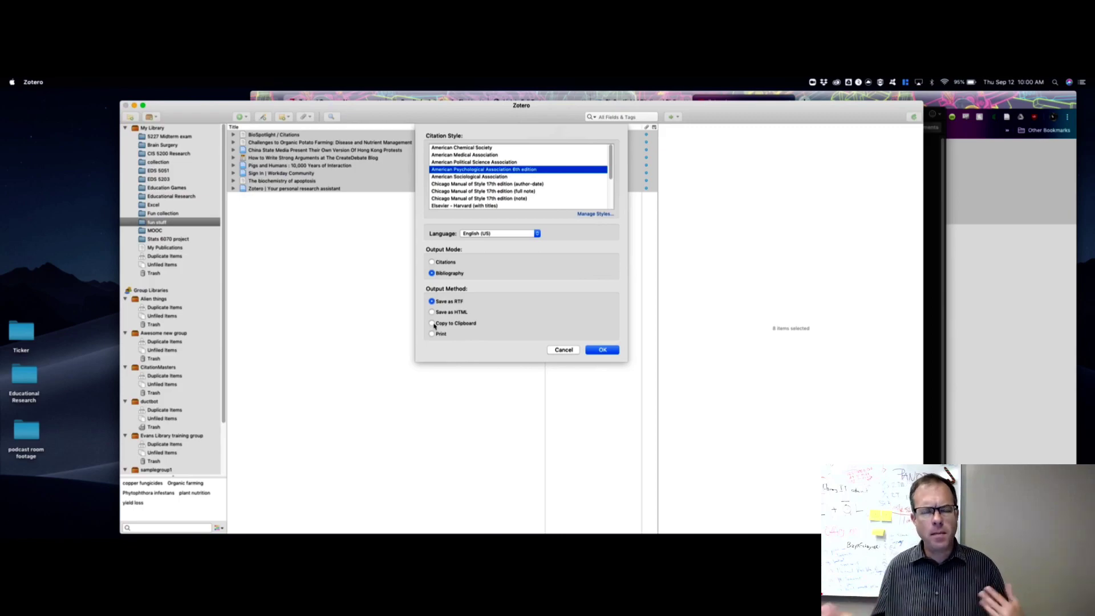
click(611, 352)
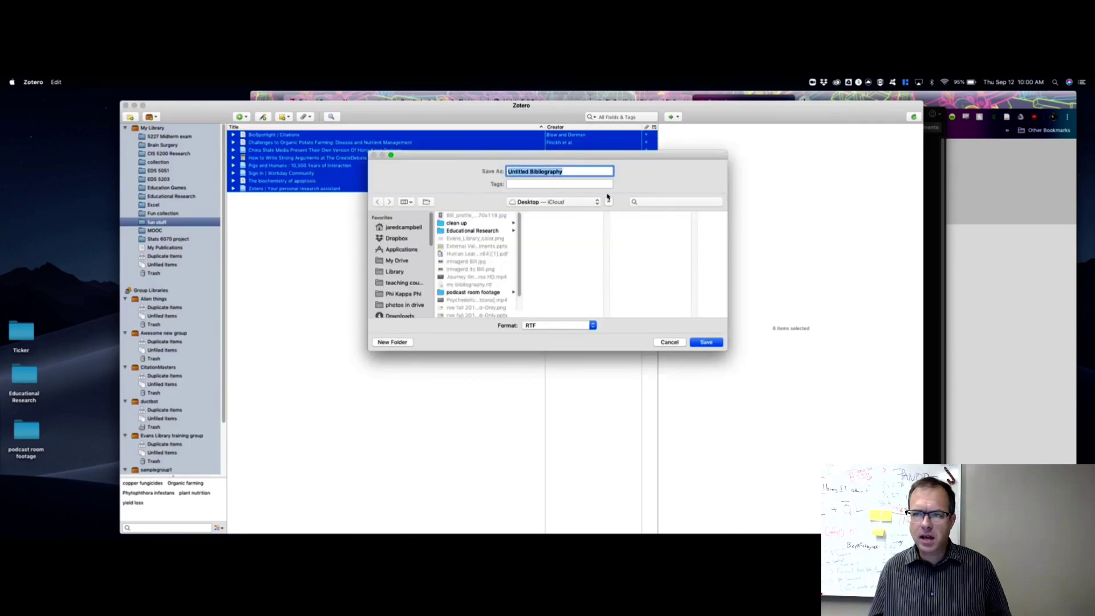
Save the RTF bibliography to the Desktop as "funstuff bibliography".
text(r)
text(unstuff b)
text(ibliogra)
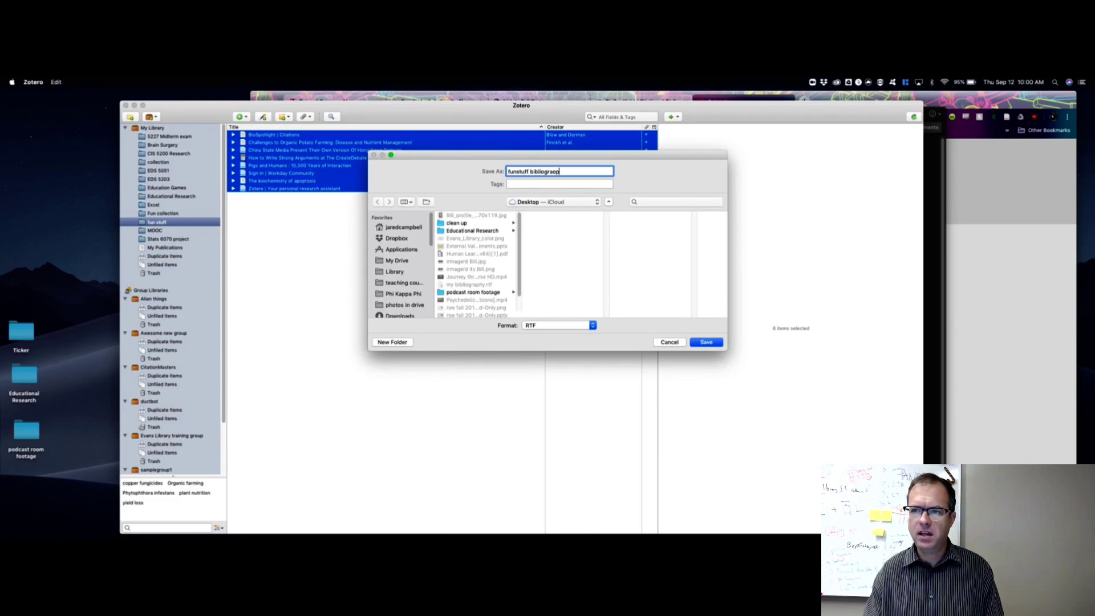
text(phy)
key(Return)
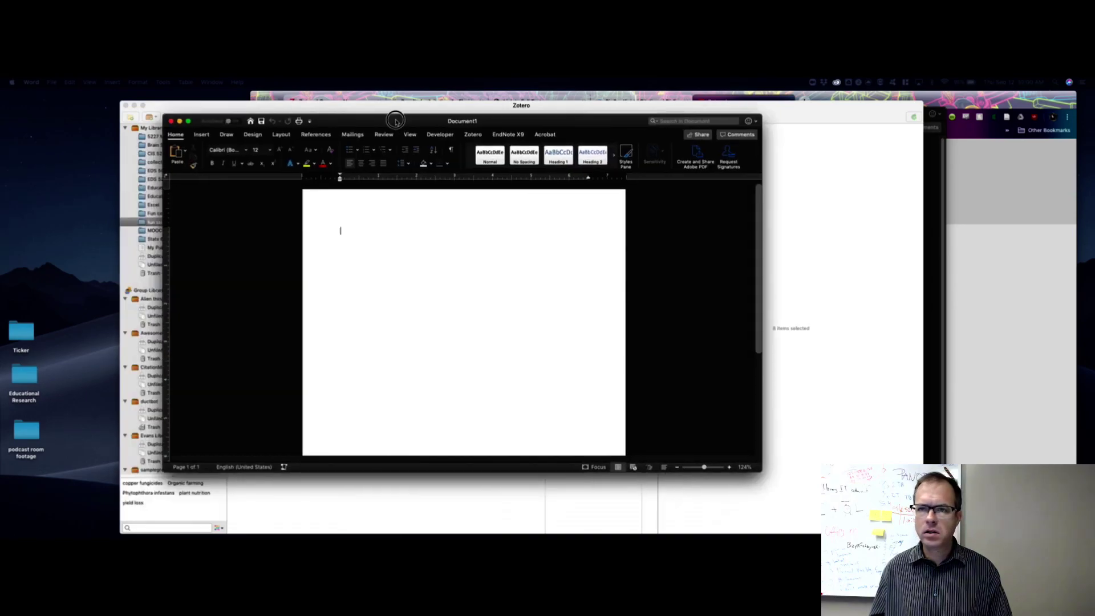
Switch to Word, open the funstuff bibliography file from the Desktop, and look over its references.
click(52, 82)
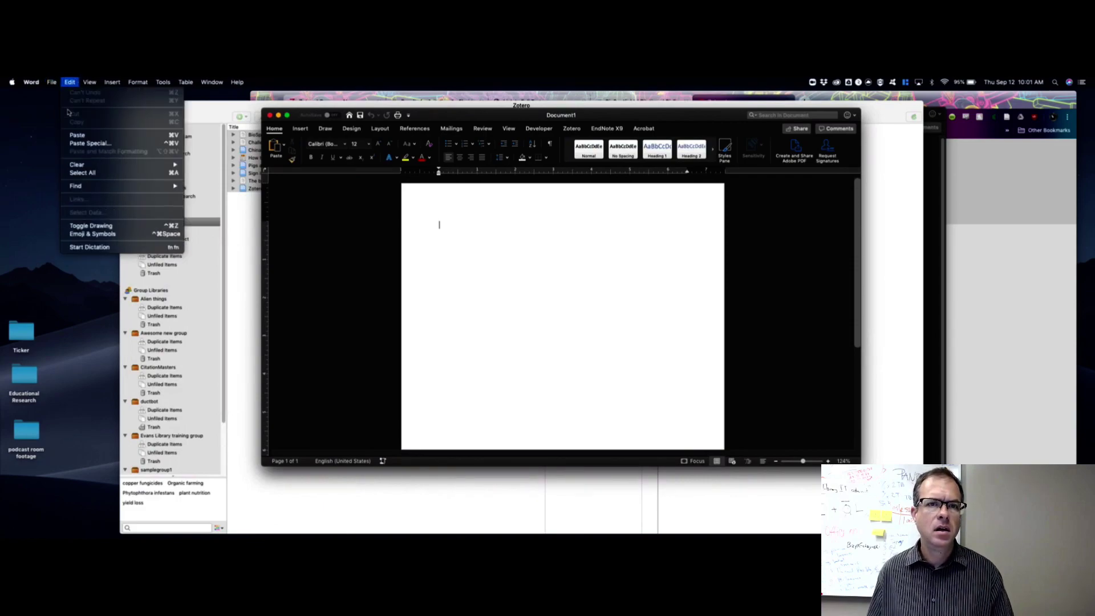
click(60, 109)
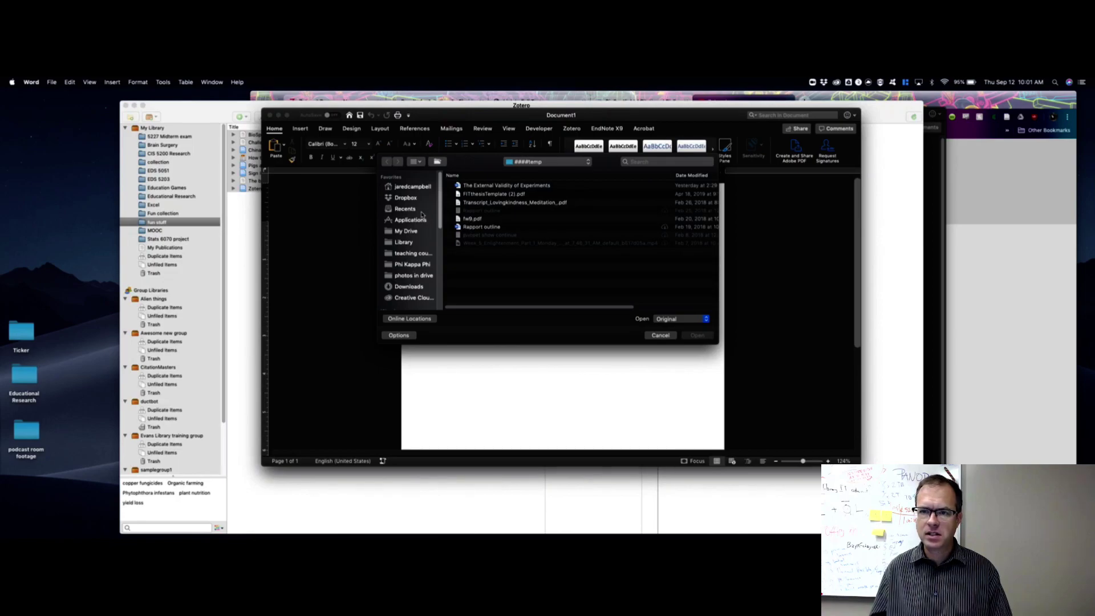
scroll(412, 251, down, 5)
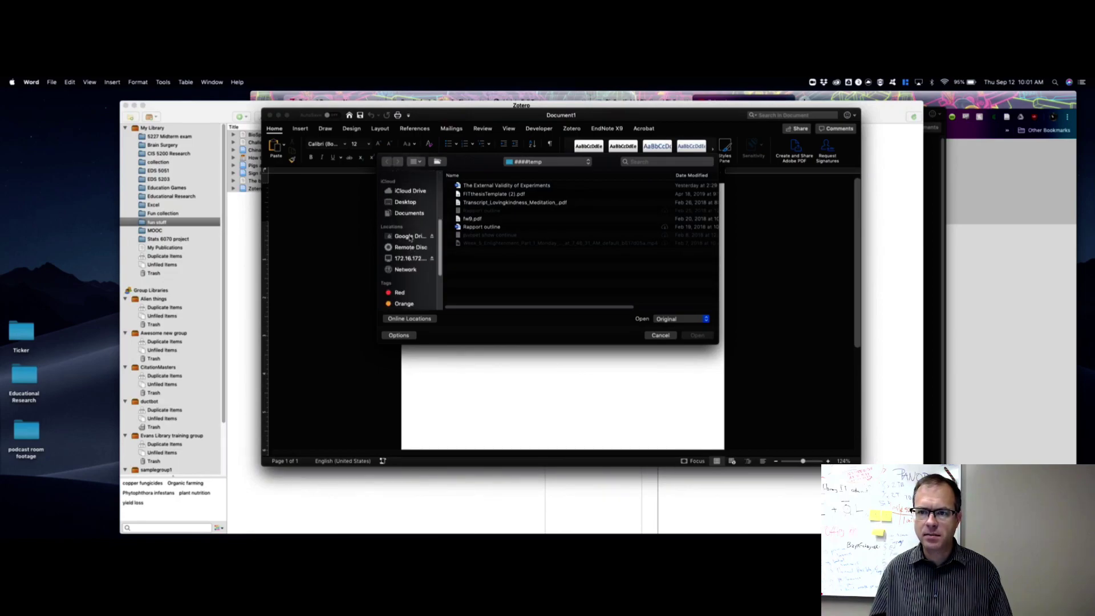
click(406, 203)
click(503, 186)
click(709, 337)
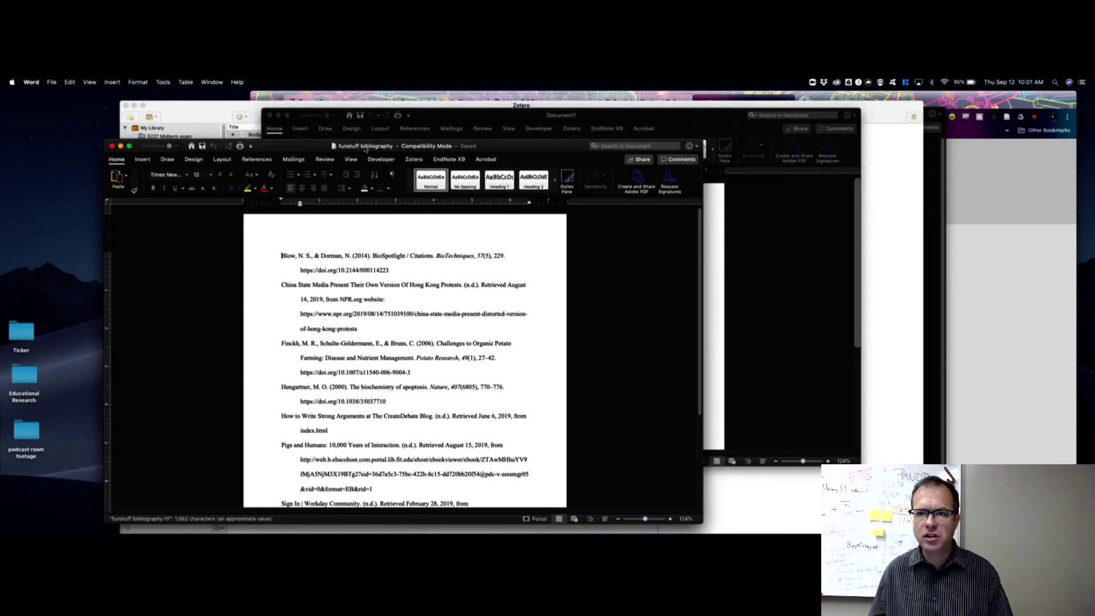
drag(365, 149, 477, 103)
scroll(443, 305, down, 5)
scroll(443, 306, up, 5)
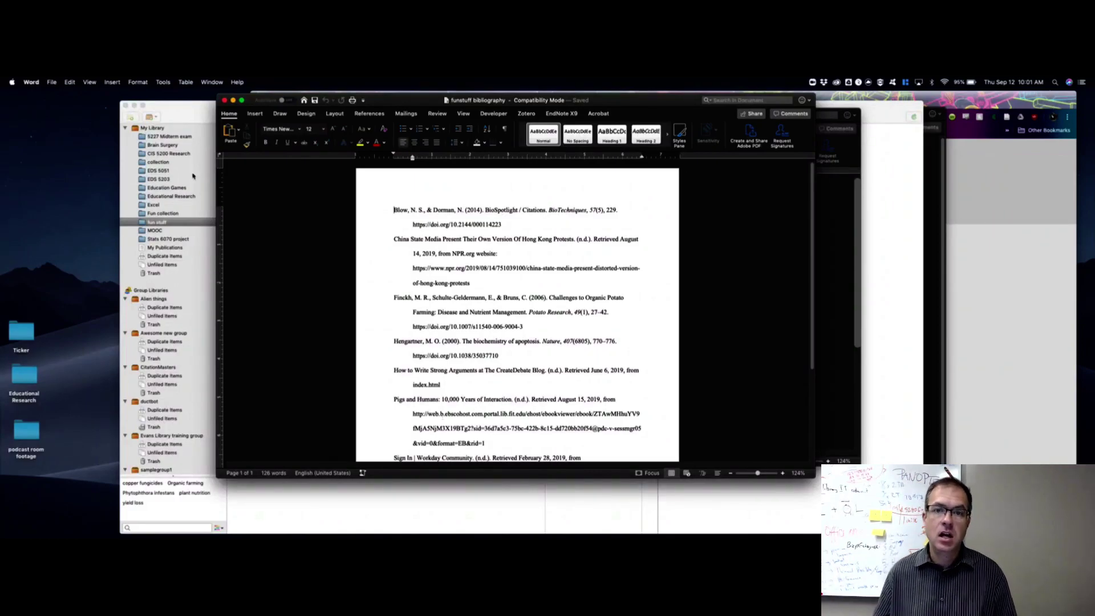
Switch to the Zotero desktop app and create a bibliography from the selected items using Copy to Clipboard as the output method.
click(203, 116)
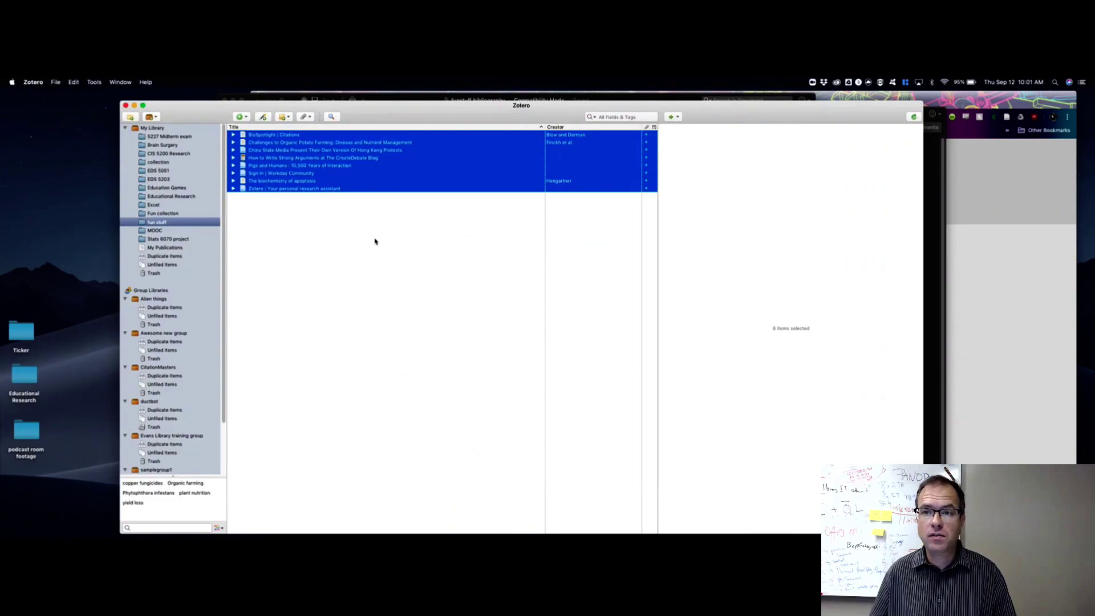
right_click(354, 172)
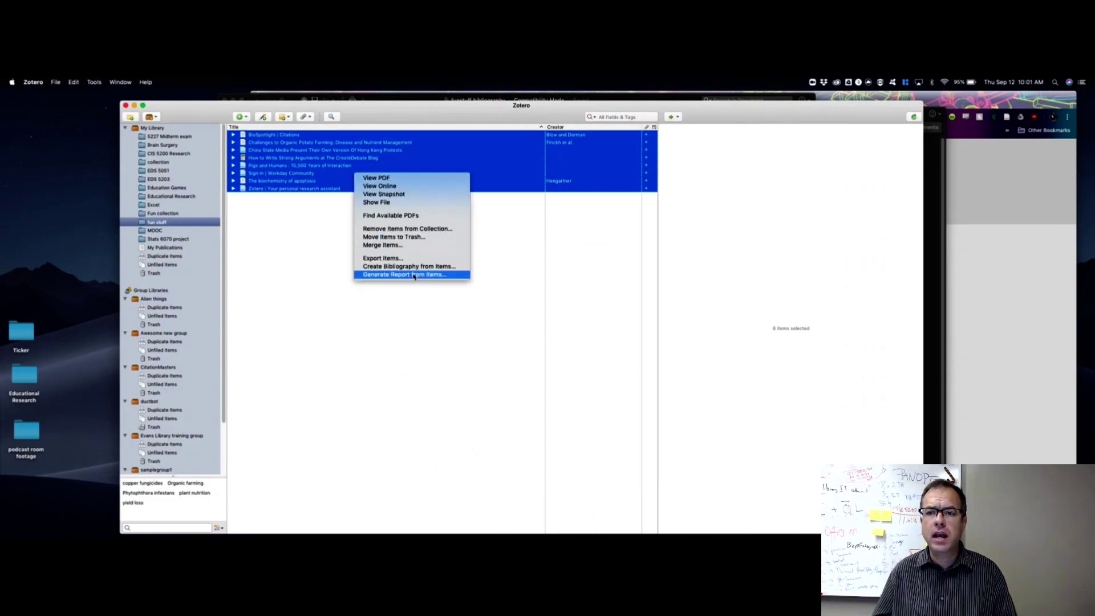
click(414, 266)
click(435, 324)
click(602, 349)
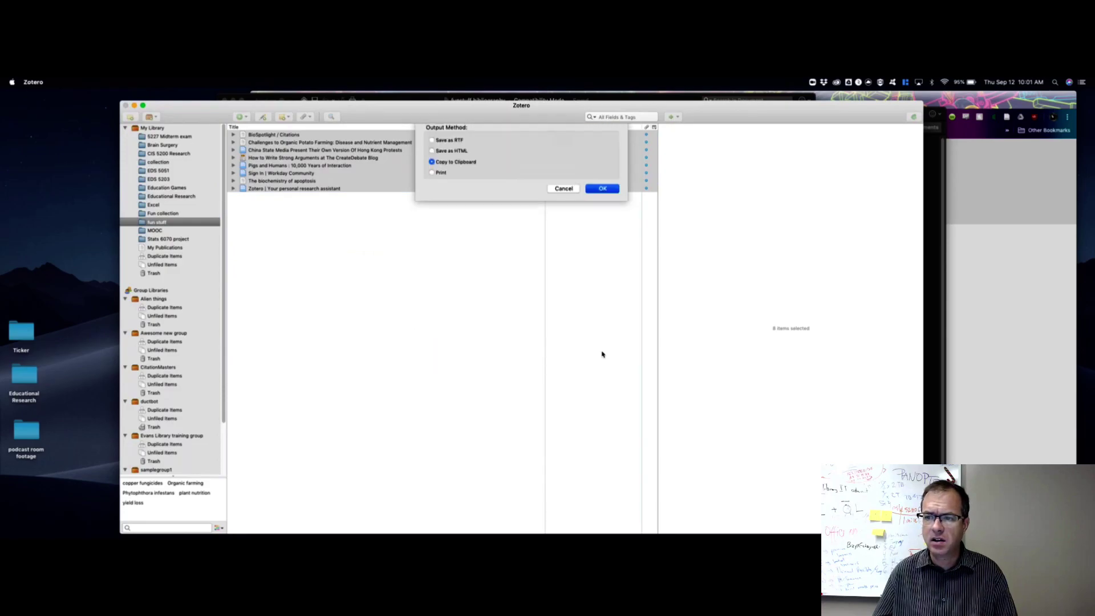
Switch to the funstuff bibliography document in Word, insert a page break after the last reference, and paste the copied bibliography on the new page.
click(935, 171)
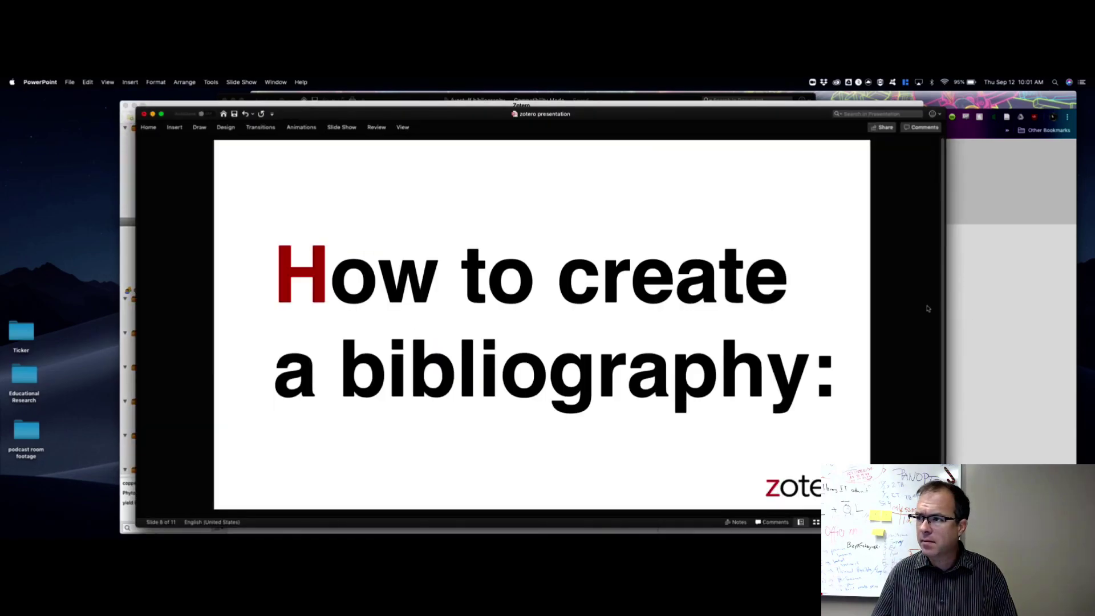
click(592, 97)
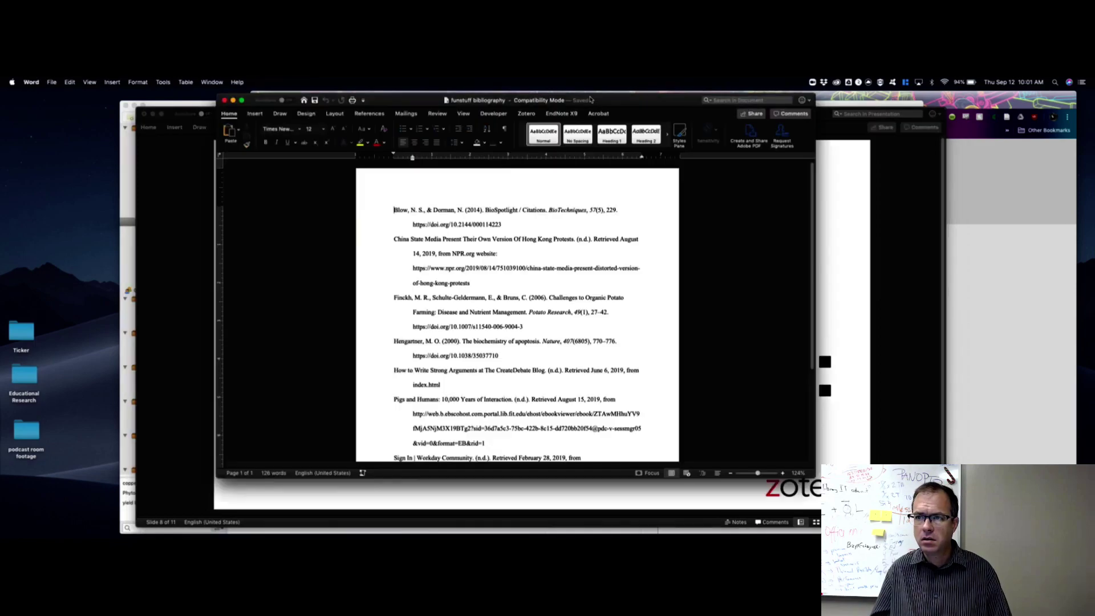
scroll(605, 404, down, 1)
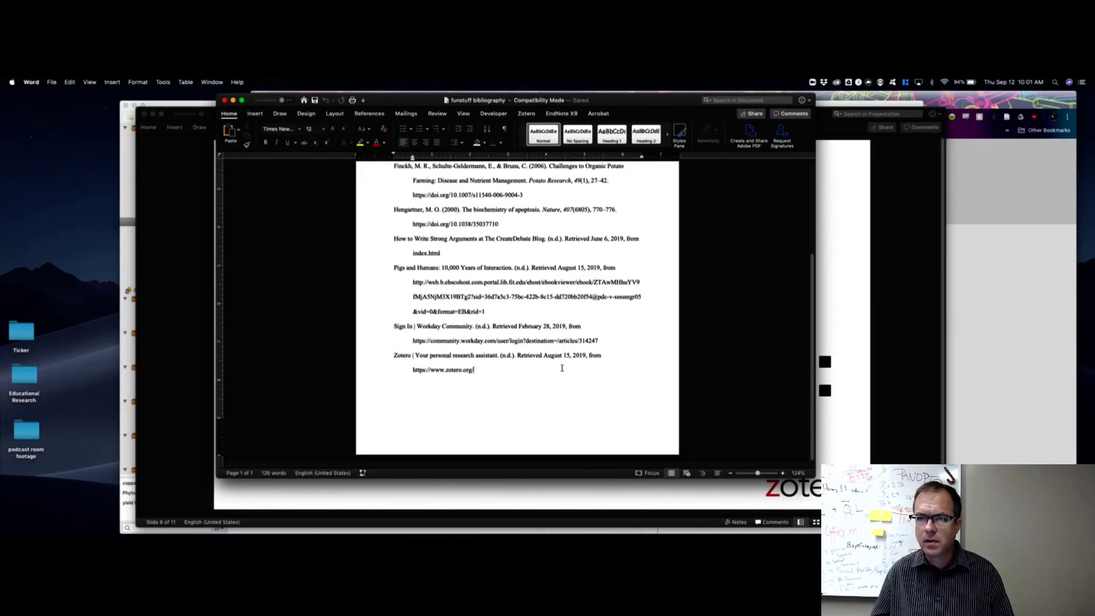
click(254, 114)
click(244, 145)
scroll(494, 332, down, 2)
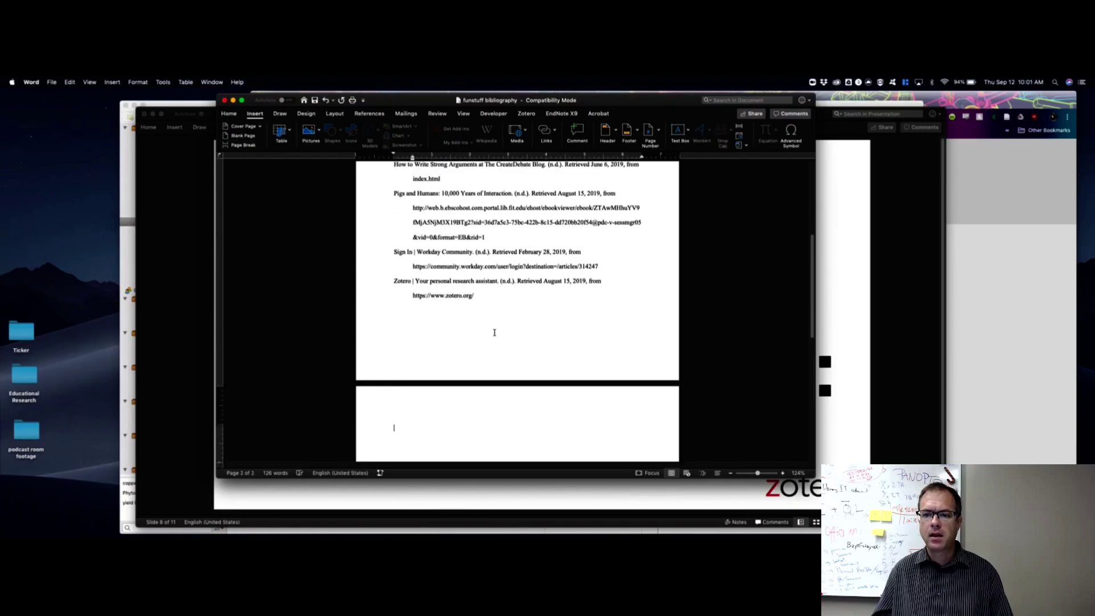
right_click(404, 382)
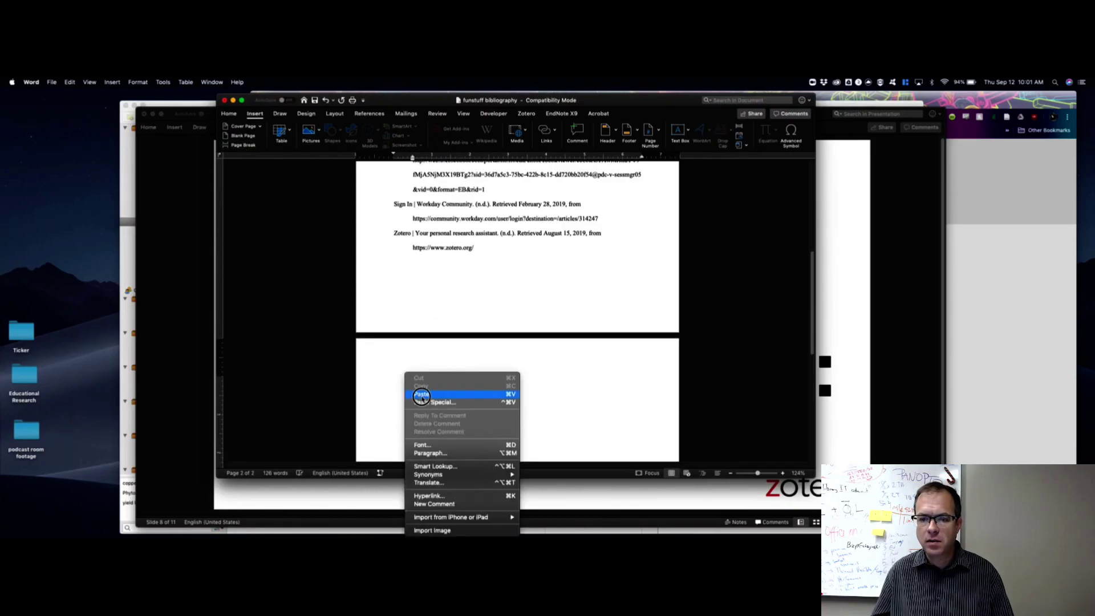
click(428, 398)
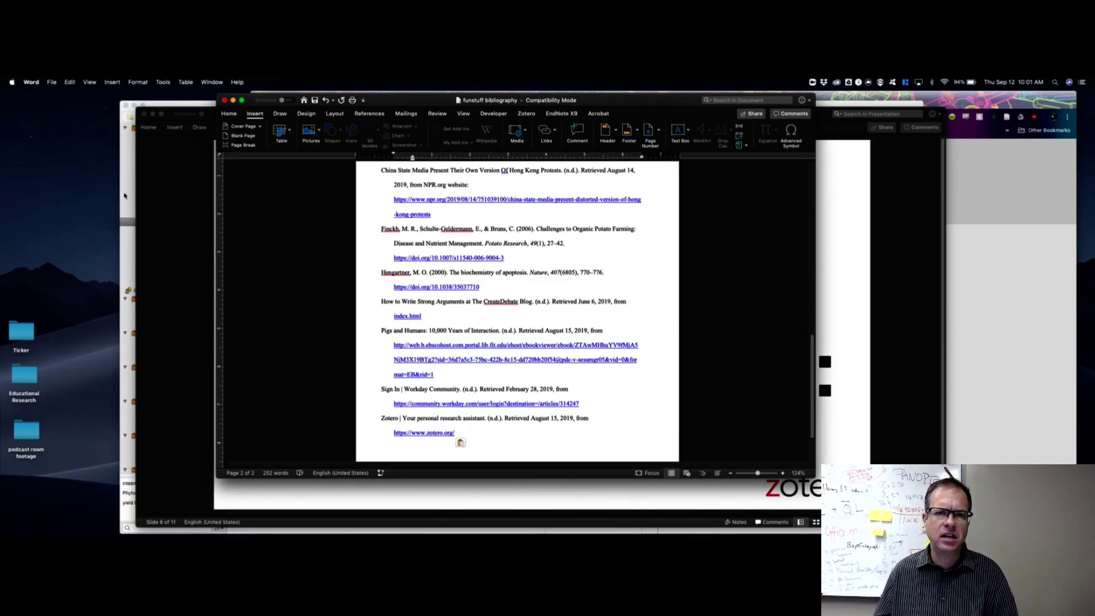
Switch to Chrome and open the fun stuff collection in My Library on zotero.org.
click(183, 104)
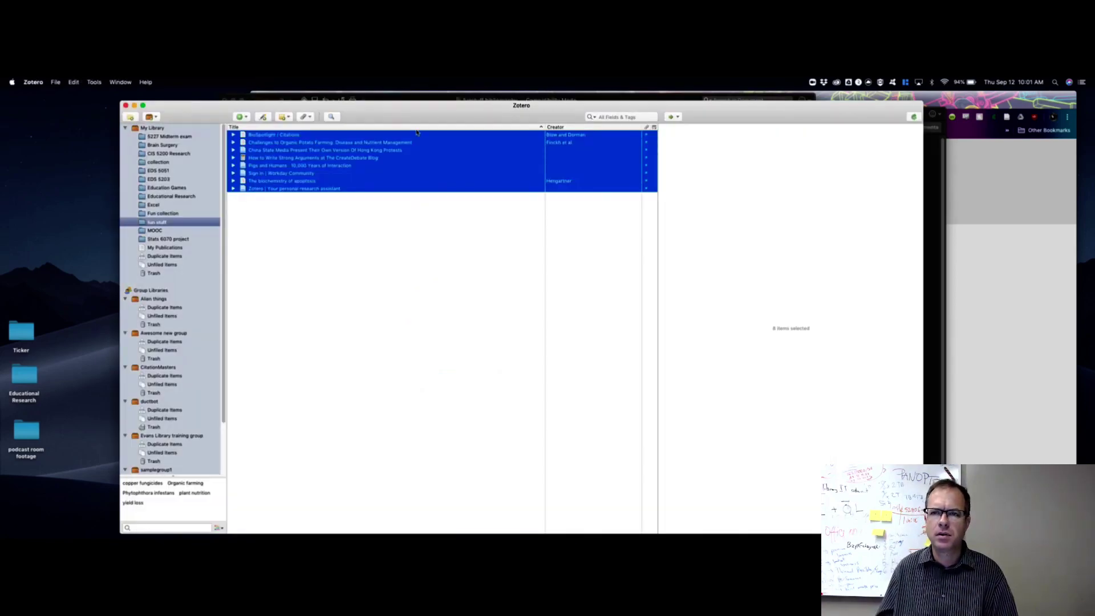
drag(455, 107, 504, 110)
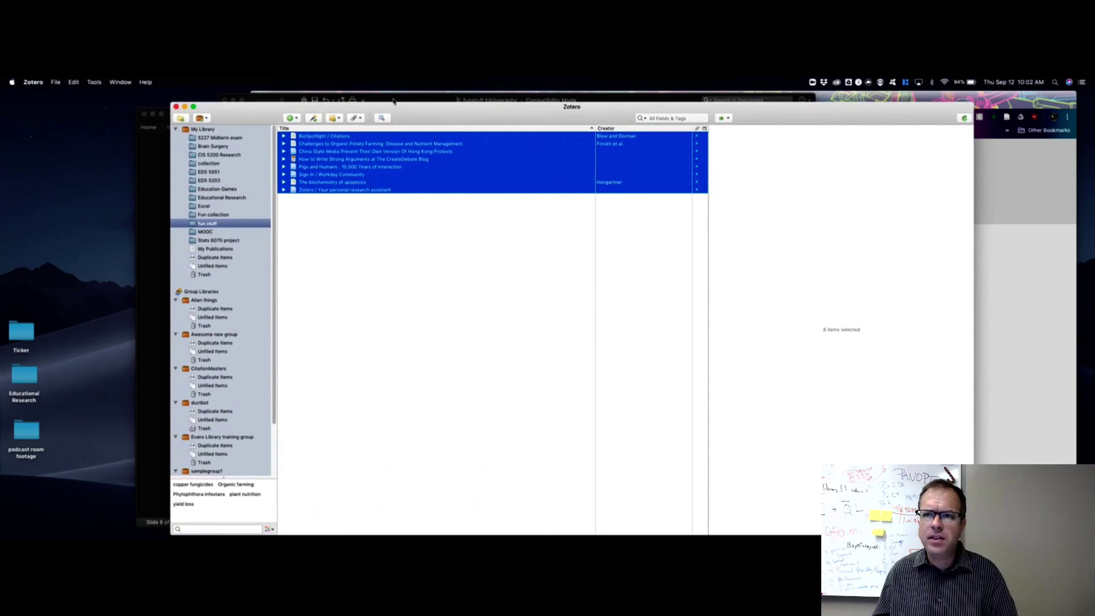
click(415, 102)
click(425, 96)
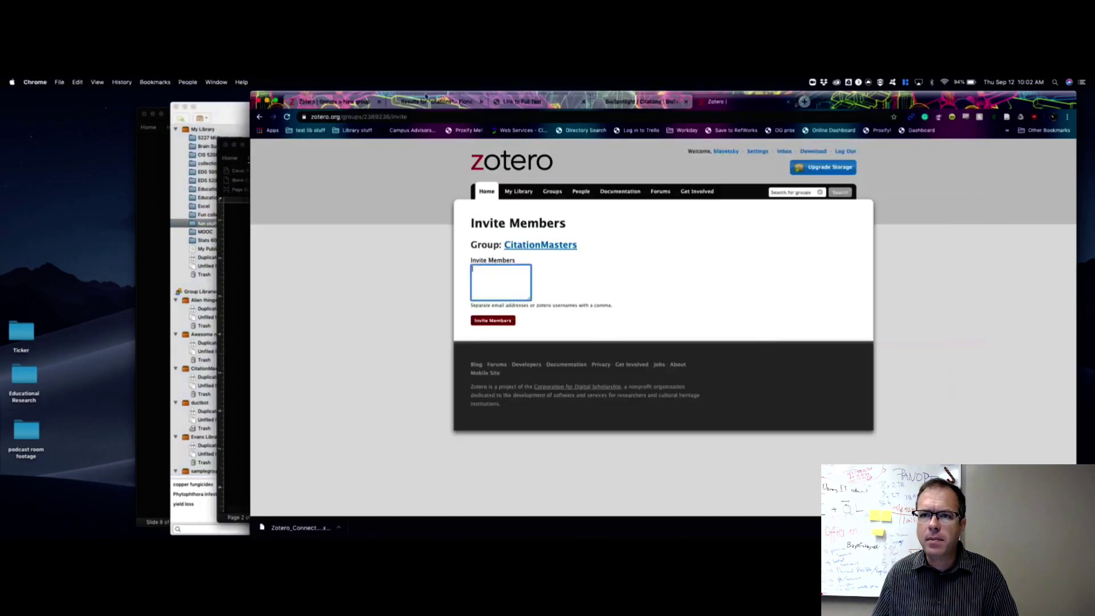
click(336, 102)
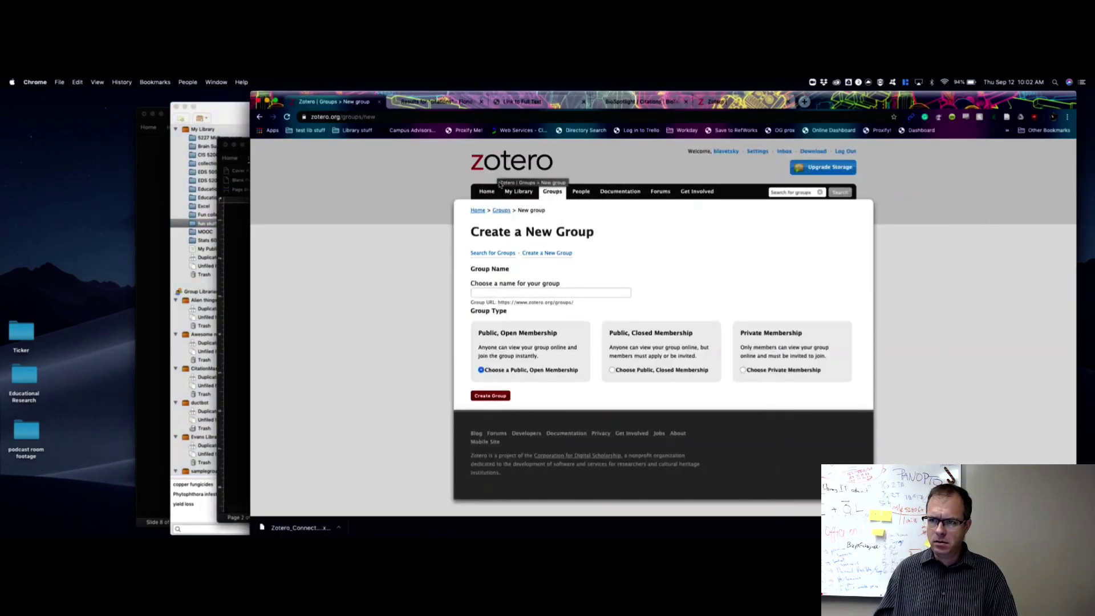
click(516, 191)
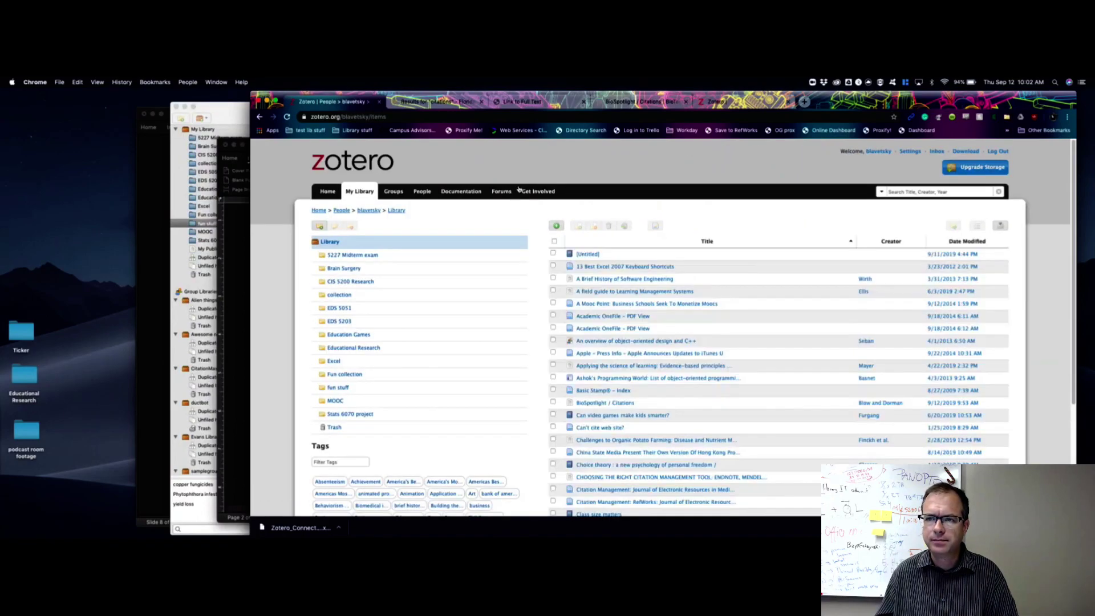
click(335, 388)
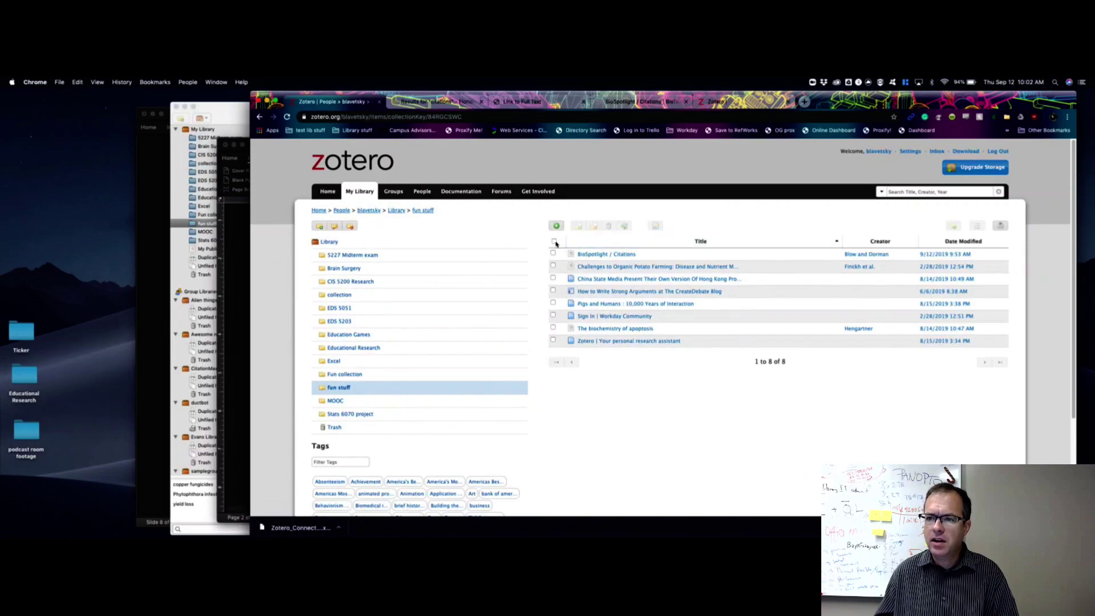
Select all items in the fun stuff collection and cite them in the American Psychological Association style.
click(554, 242)
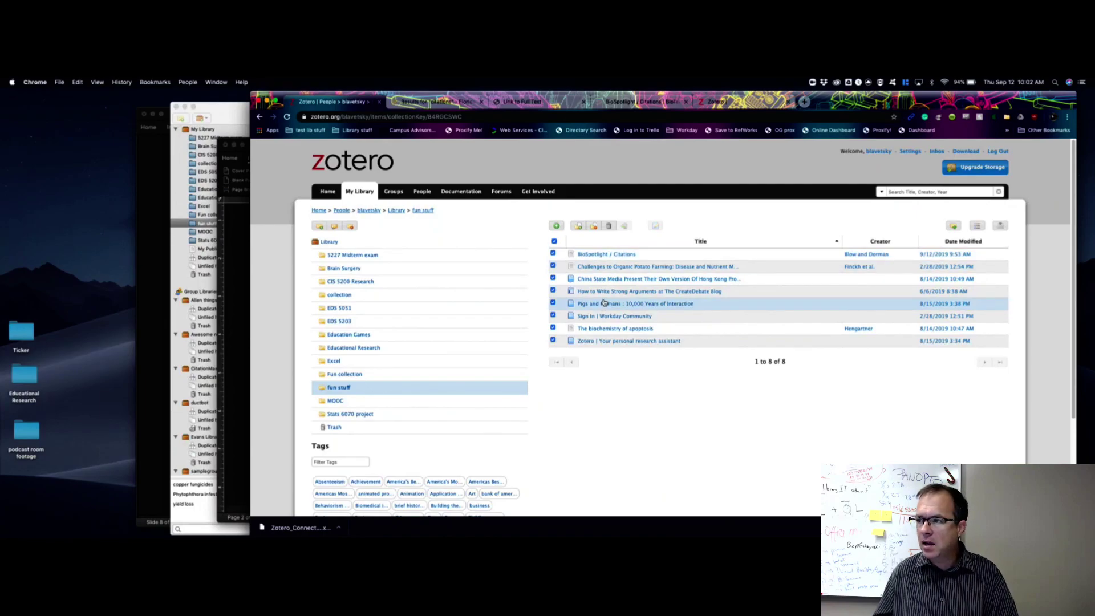
drag(969, 102, 869, 101)
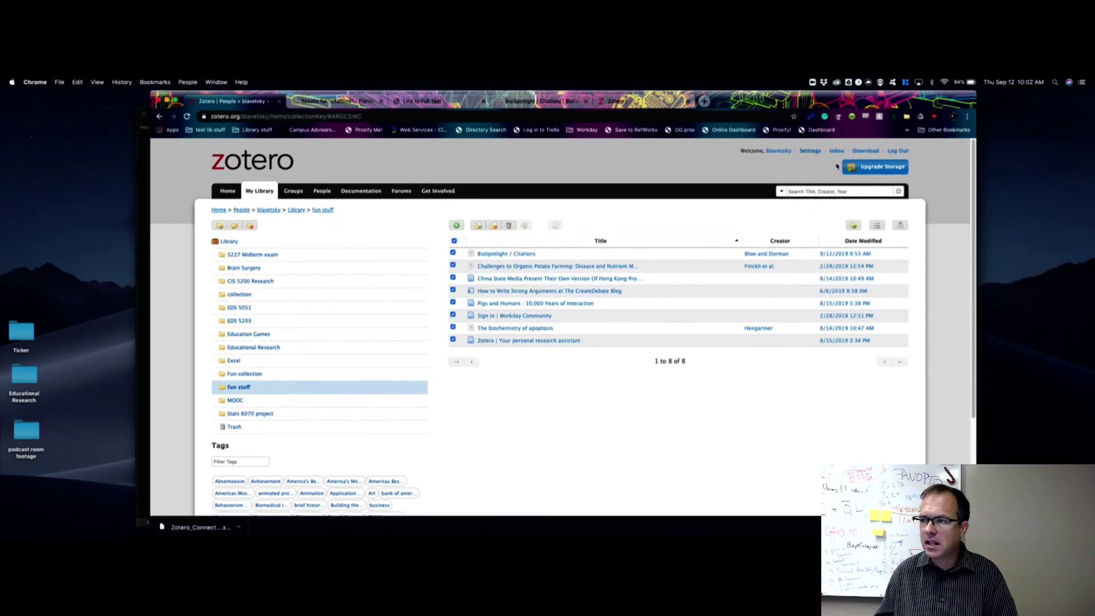
click(878, 226)
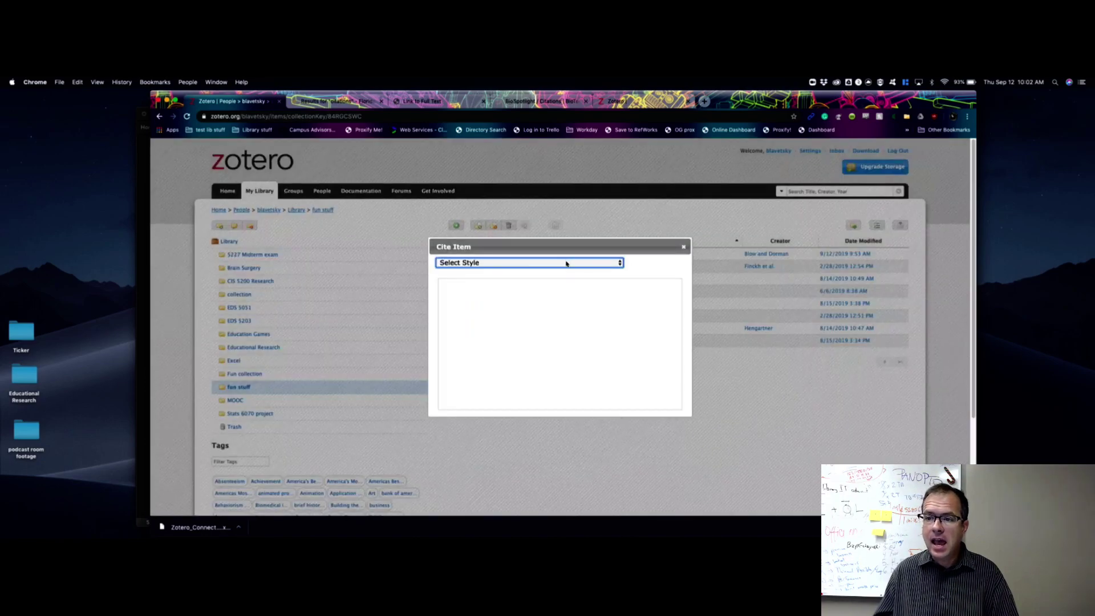
click(551, 263)
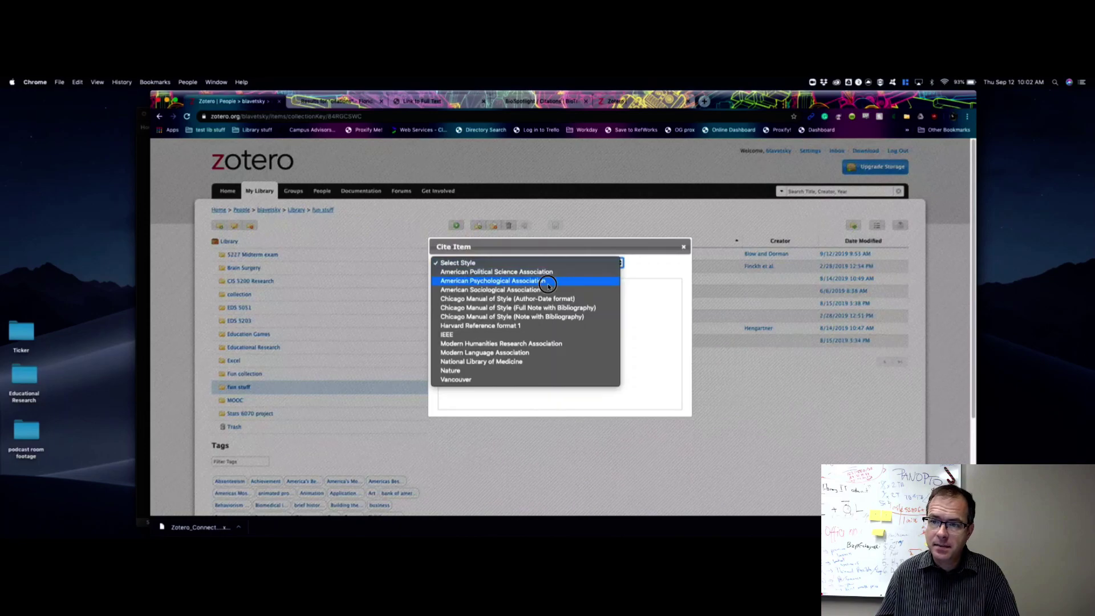
click(548, 284)
Select all the generated references in the Cite Item window, from the first through the last entry, and copy them.
click(518, 311)
key(super+a)
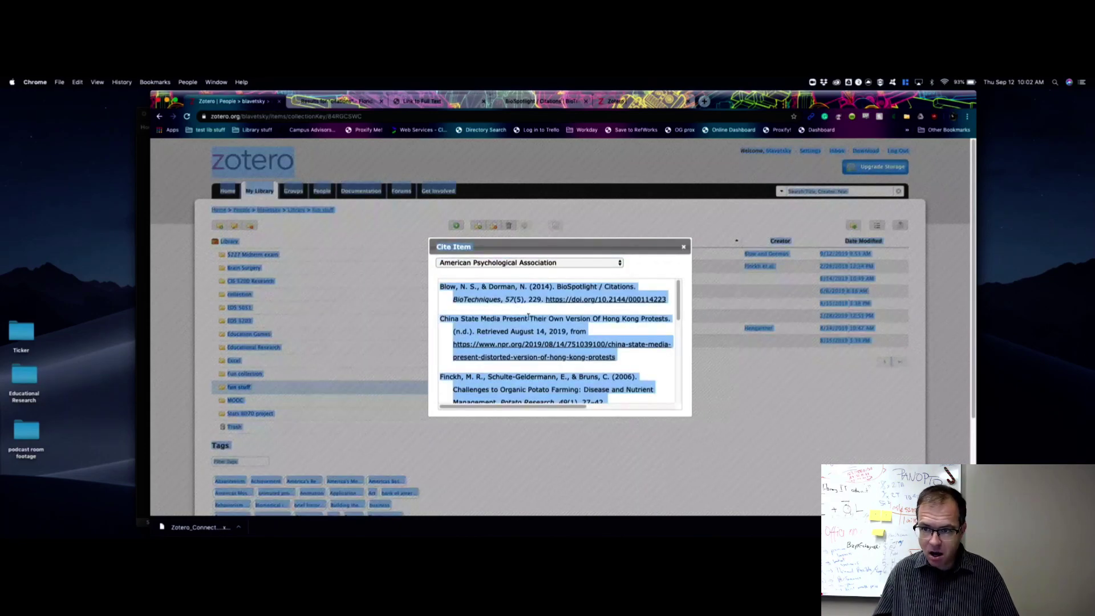
click(528, 317)
drag(440, 285, 555, 464)
right_click(558, 379)
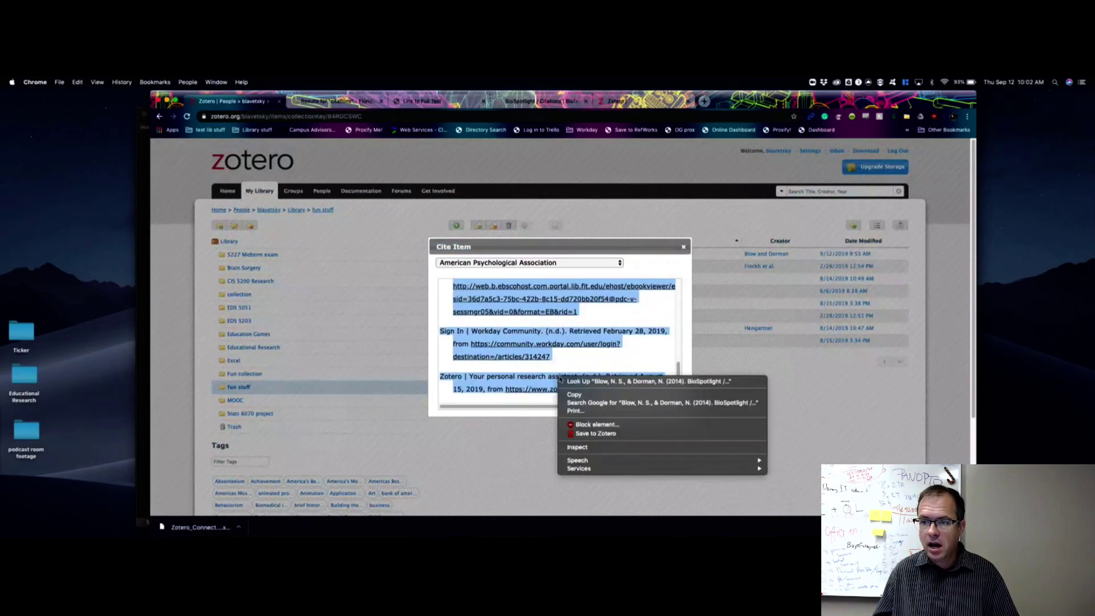
click(574, 395)
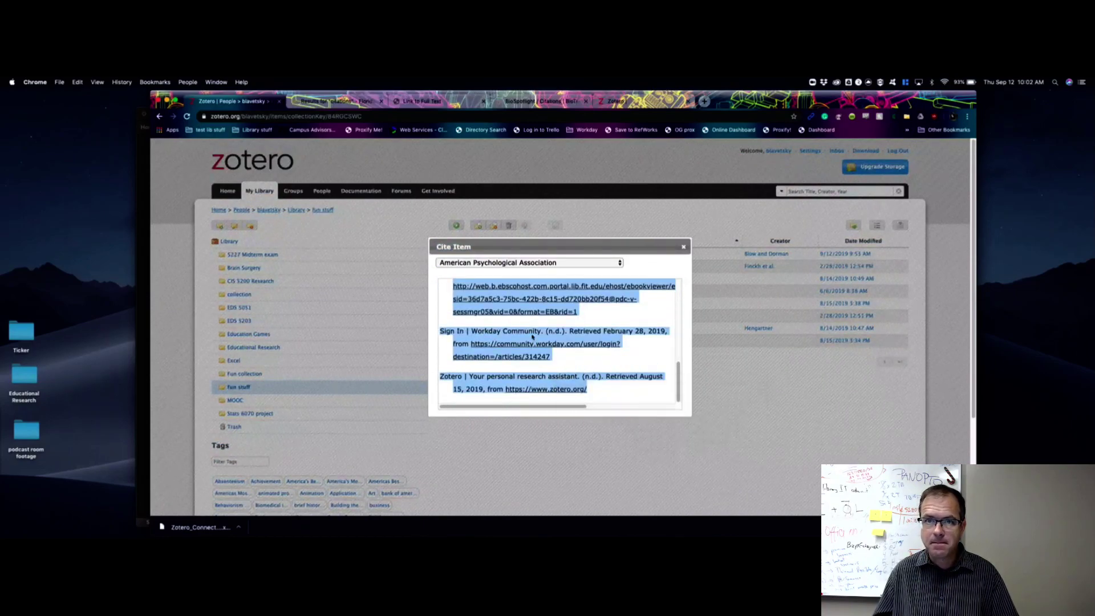
Switch to the funstuff bibliography document in Word and insert a page break below the final Zotero reference.
click(144, 203)
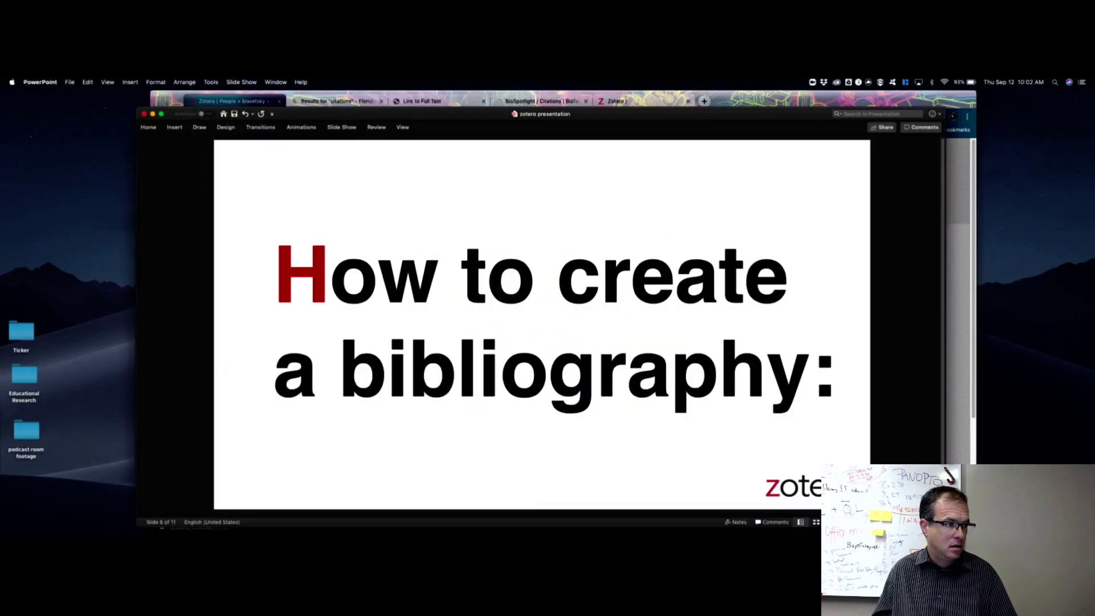
key(super+Tab)
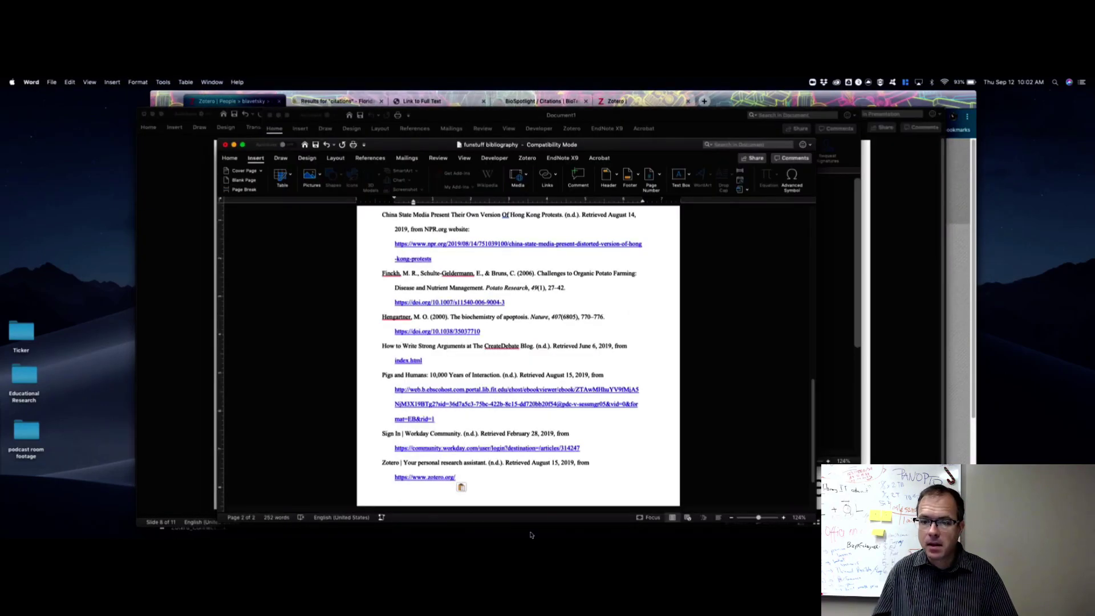
click(497, 477)
key(Down)
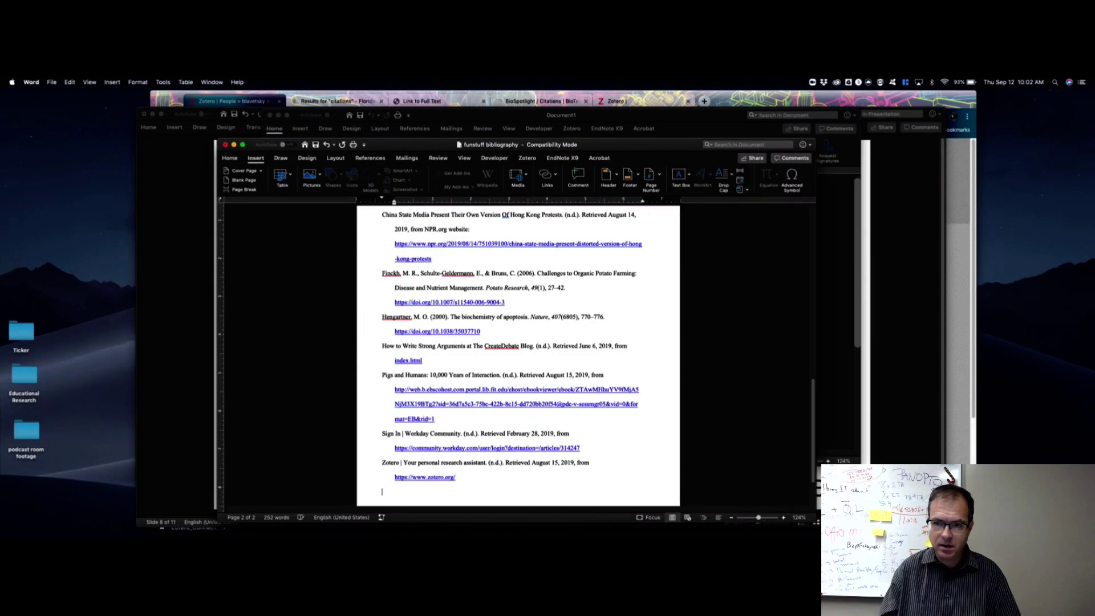
click(245, 190)
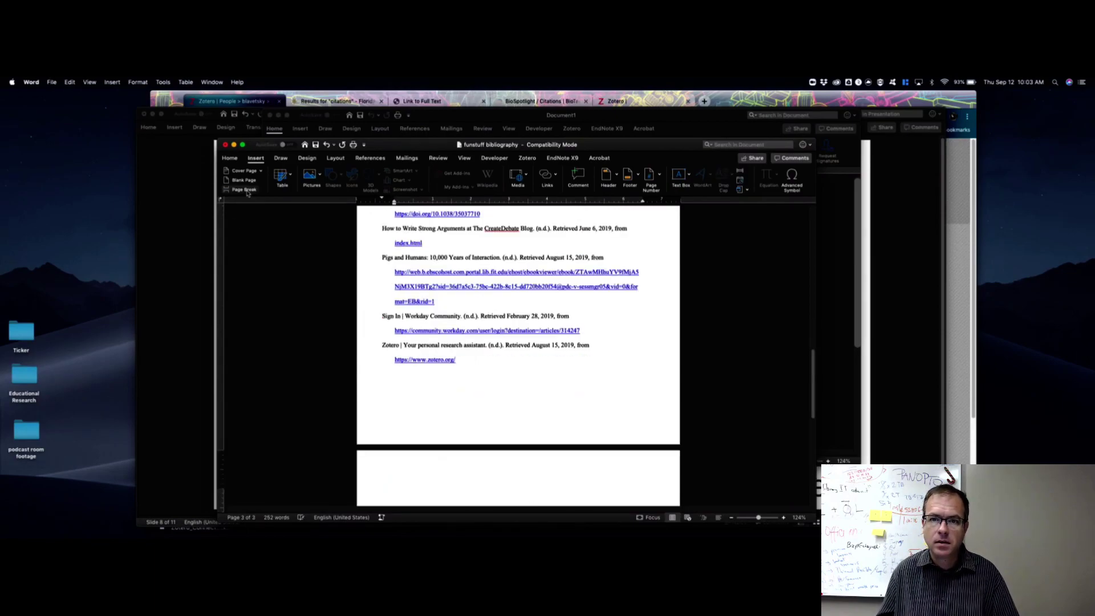
Paste the references copied from zotero.org onto the new blank page and review the pasted entries.
click(403, 403)
right_click(404, 403)
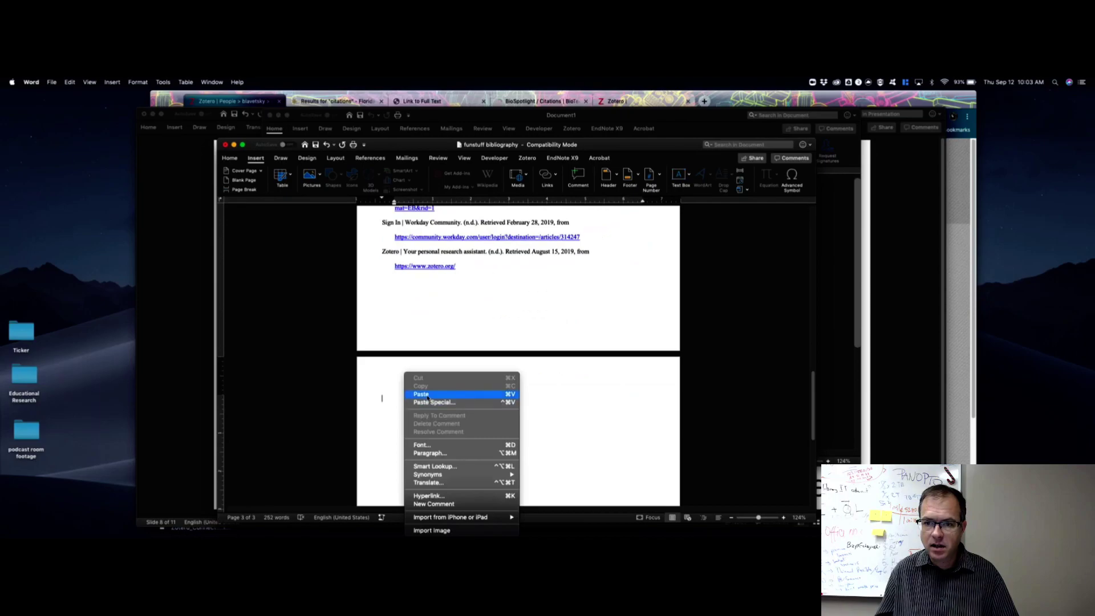
click(427, 396)
scroll(539, 401, up, 10)
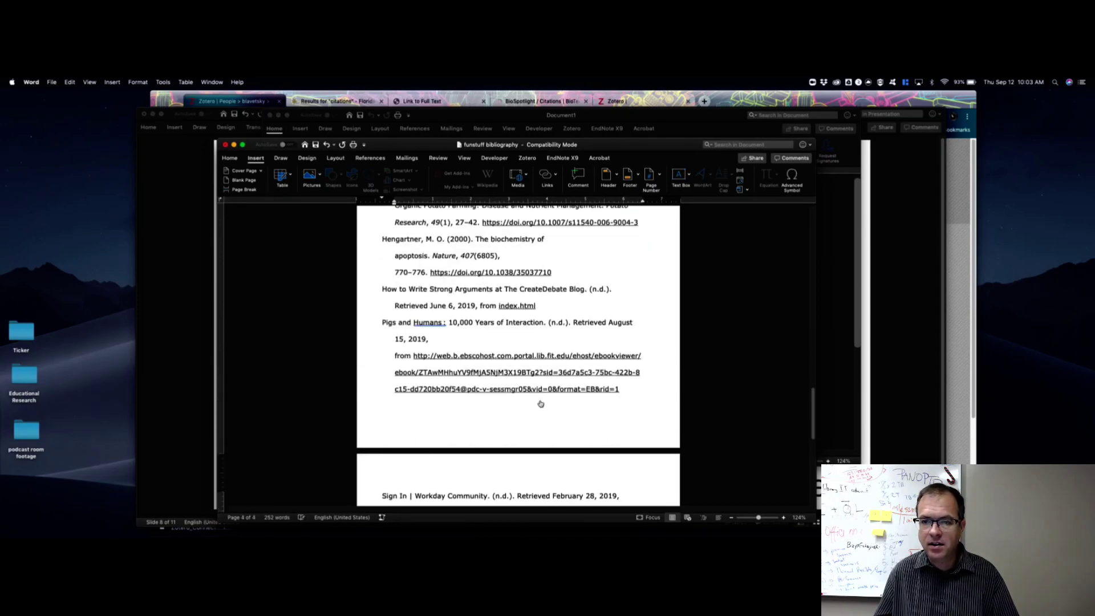
scroll(547, 388, down, 4)
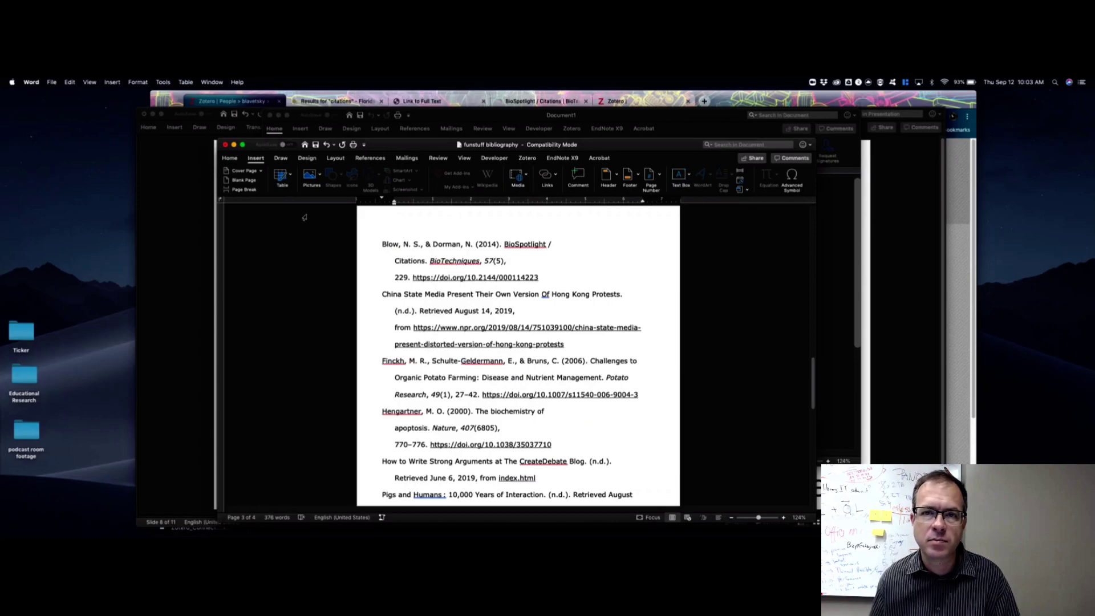
Switch to the zotero presentation in PowerPoint and go to the final Review slide.
click(154, 176)
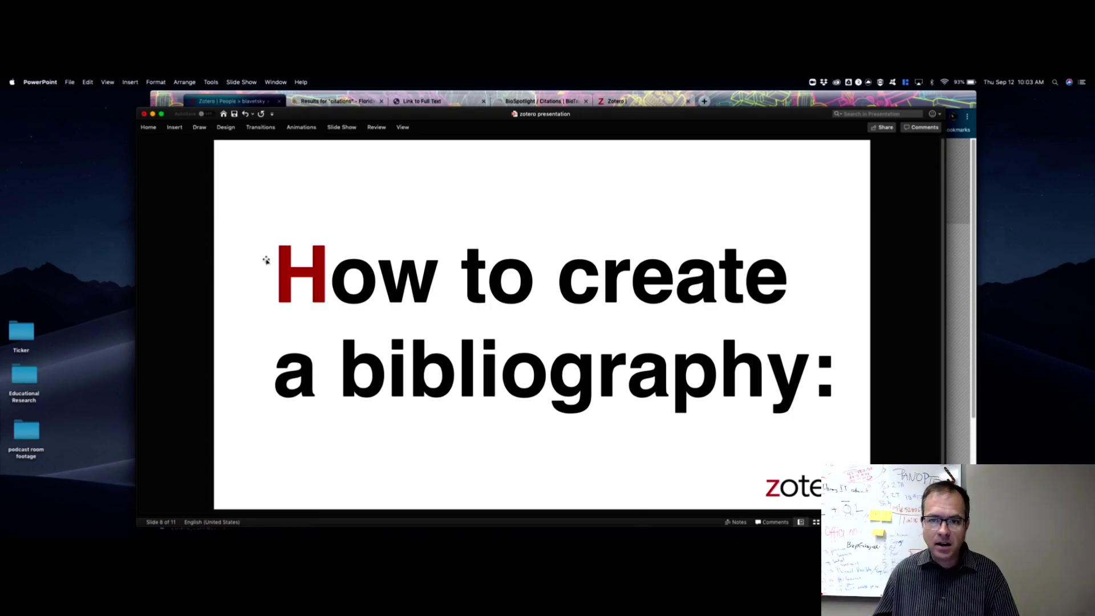
key(End)
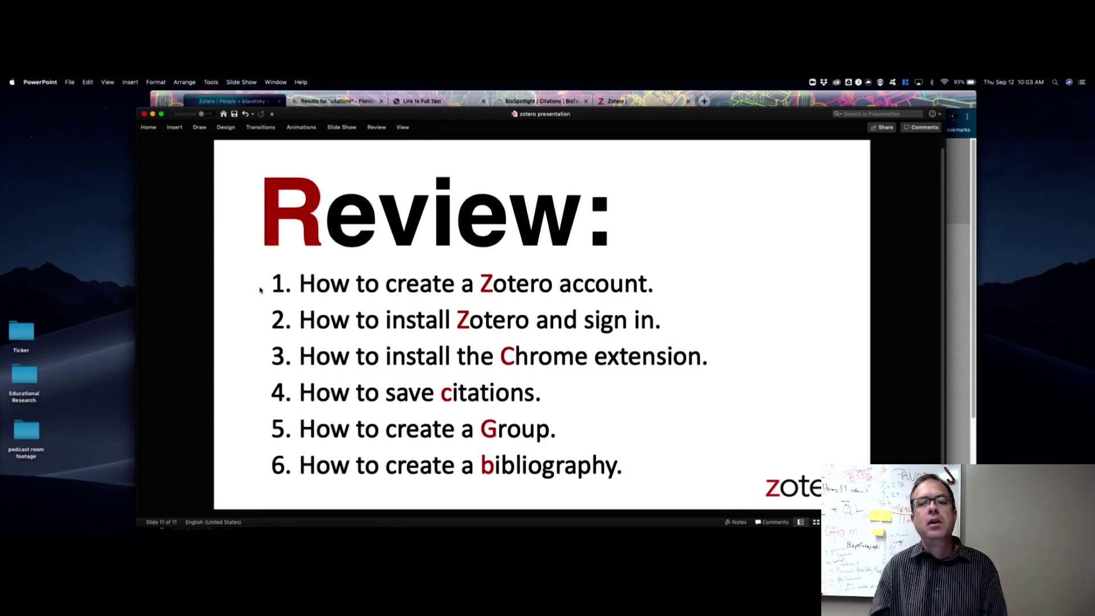